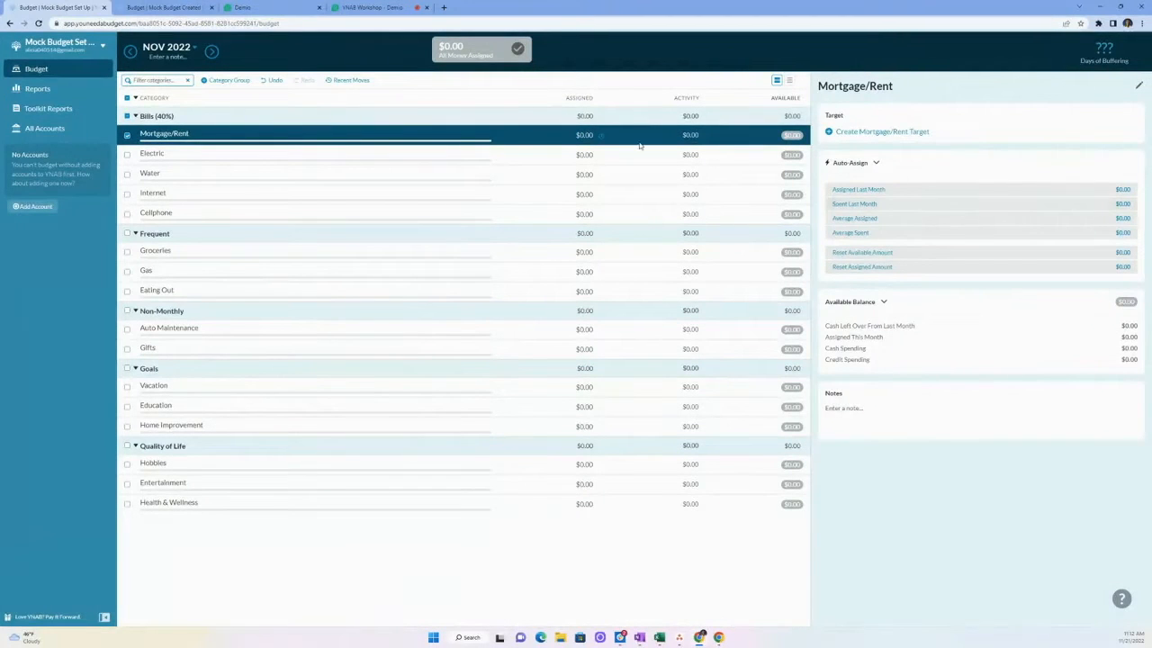
# Rename the Mortgage/Rent category in the Bills group as Rent.
pyautogui.click(570, 406)
pyautogui.click(227, 135)
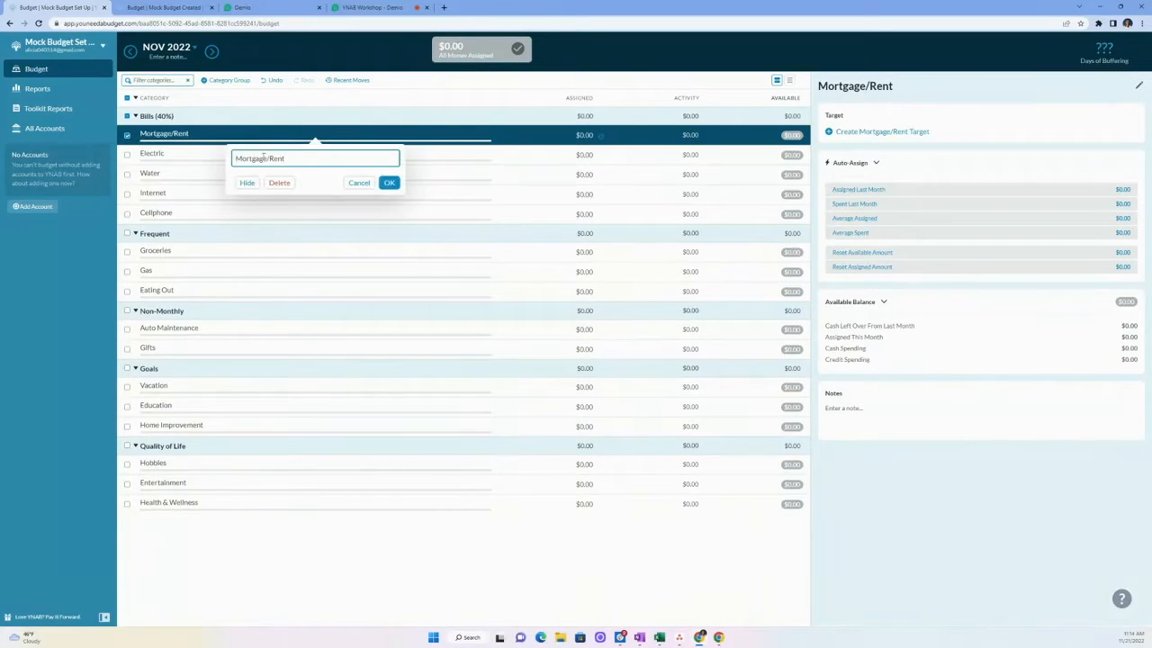
pyautogui.moveTo(269, 163); pyautogui.dragTo(206, 153)
pyautogui.press('BackSpace')
pyautogui.click(387, 182)
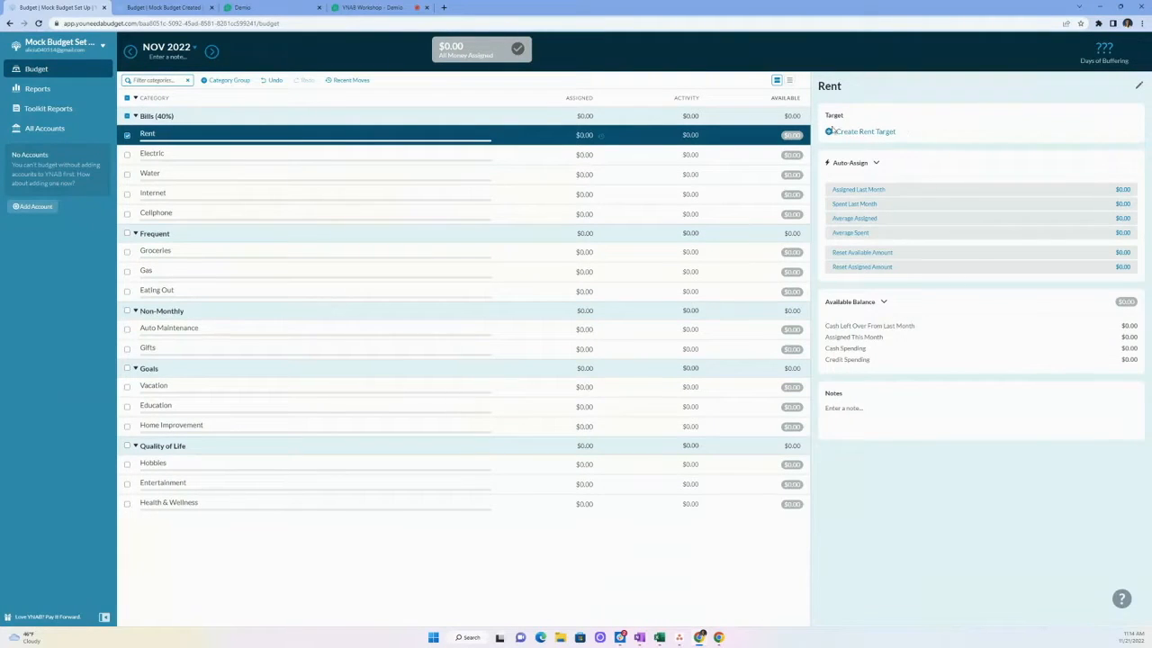
# Create a Needed For Spending target for Rent of $1,500, monthly by the 5th, and save it.
pyautogui.click(872, 135)
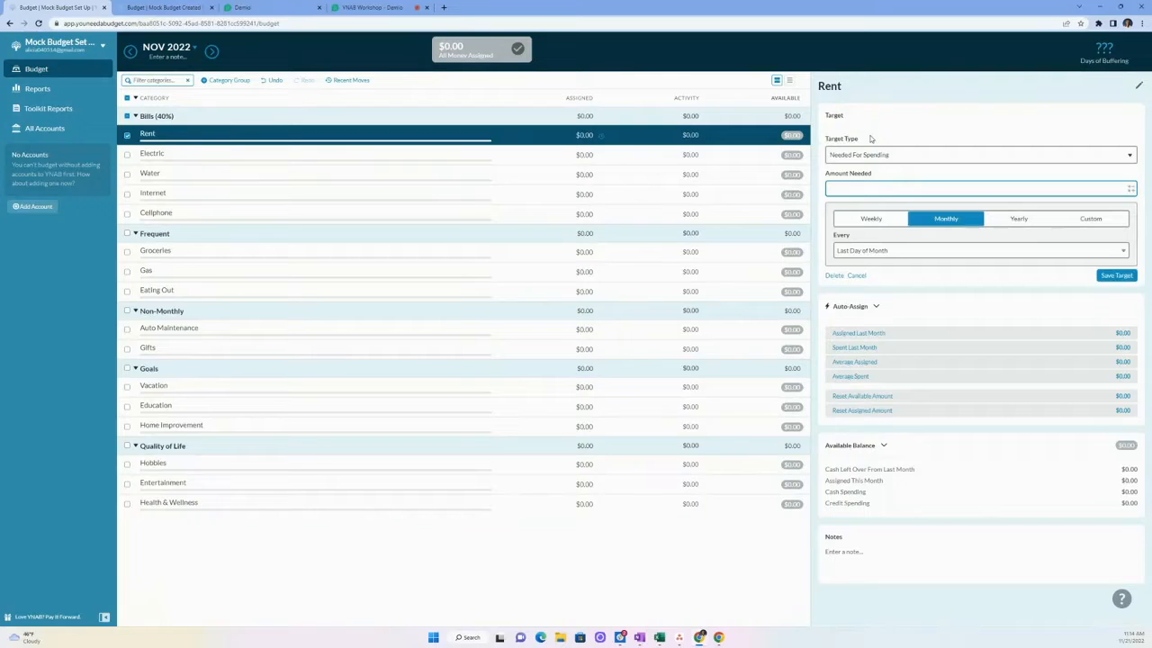
pyautogui.click(918, 156)
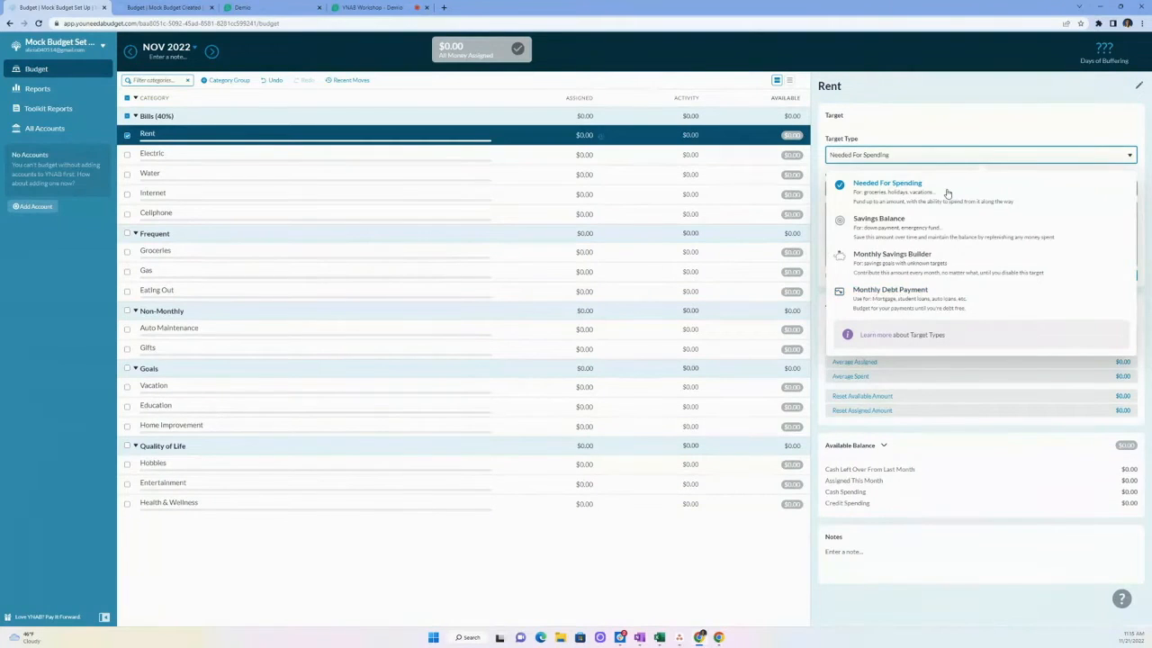
pyautogui.click(891, 187)
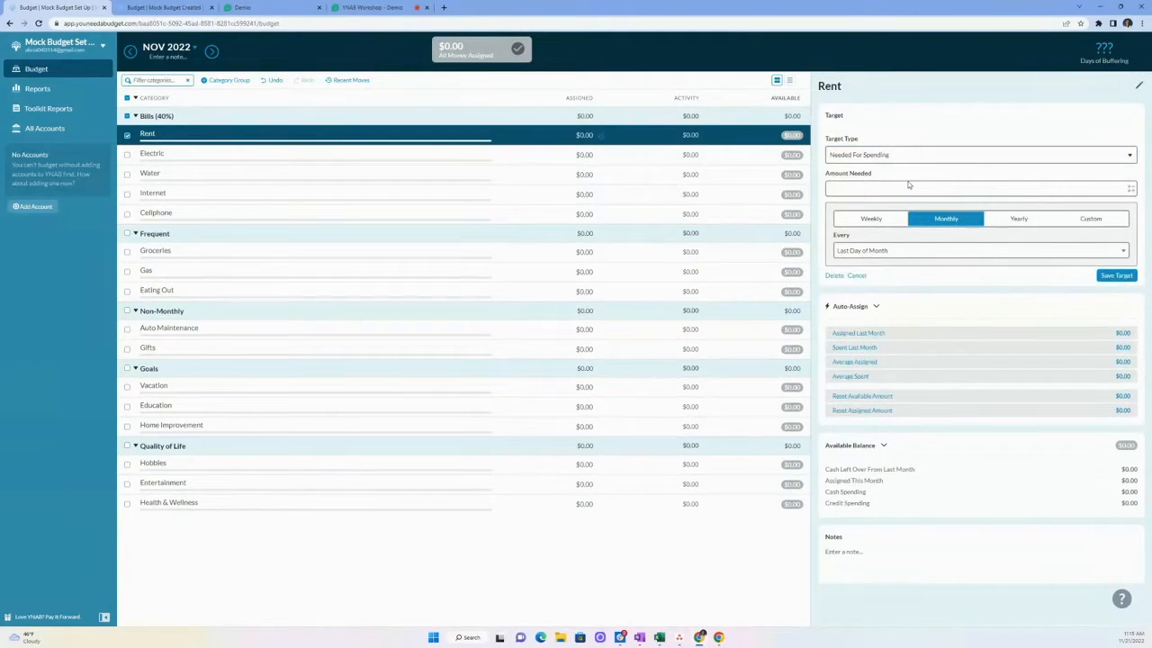
pyautogui.click(865, 191)
pyautogui.write('1500')
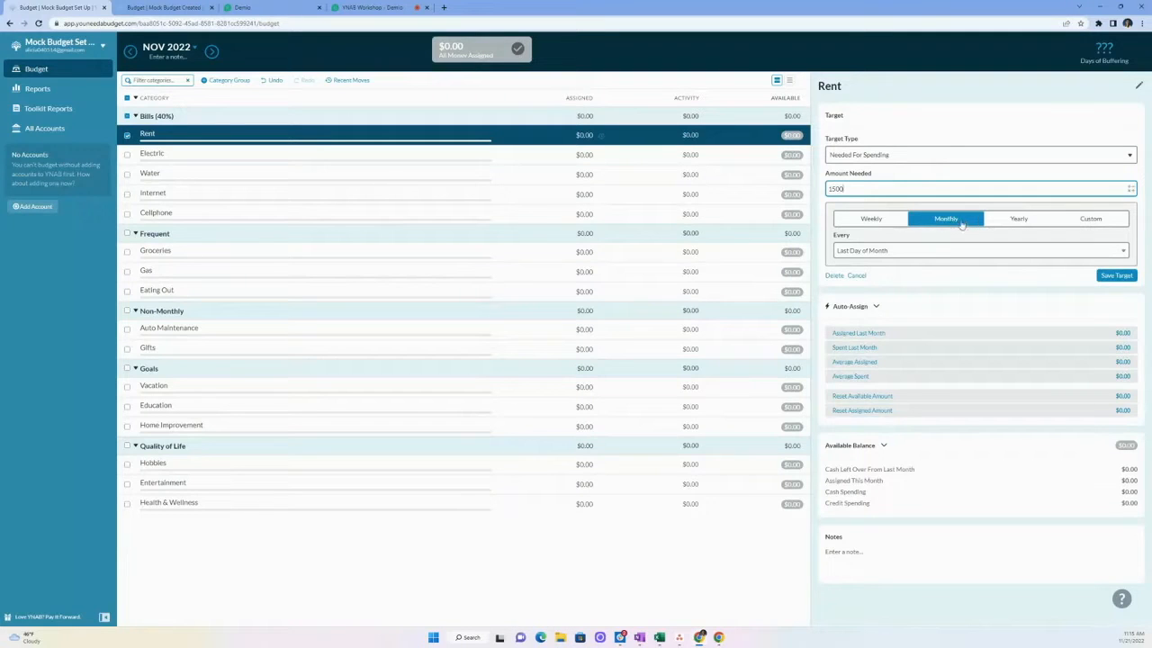
pyautogui.click(919, 254)
pyautogui.scroll(-1, 905, 337)
pyautogui.scroll(-2, 904, 336)
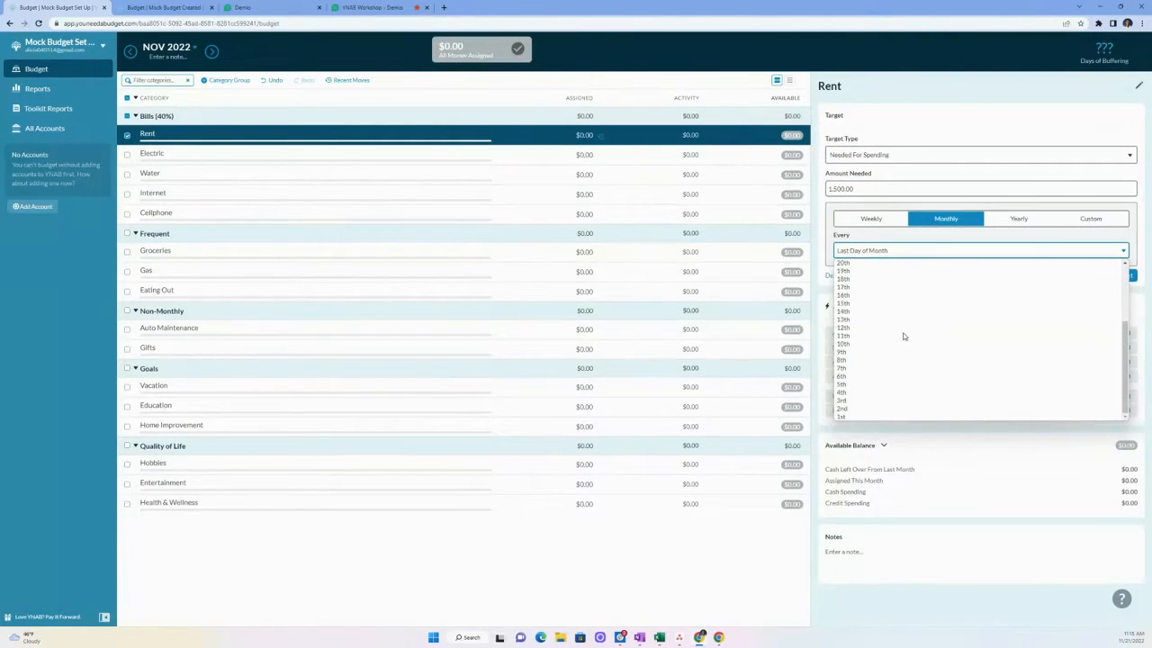
pyautogui.click(886, 384)
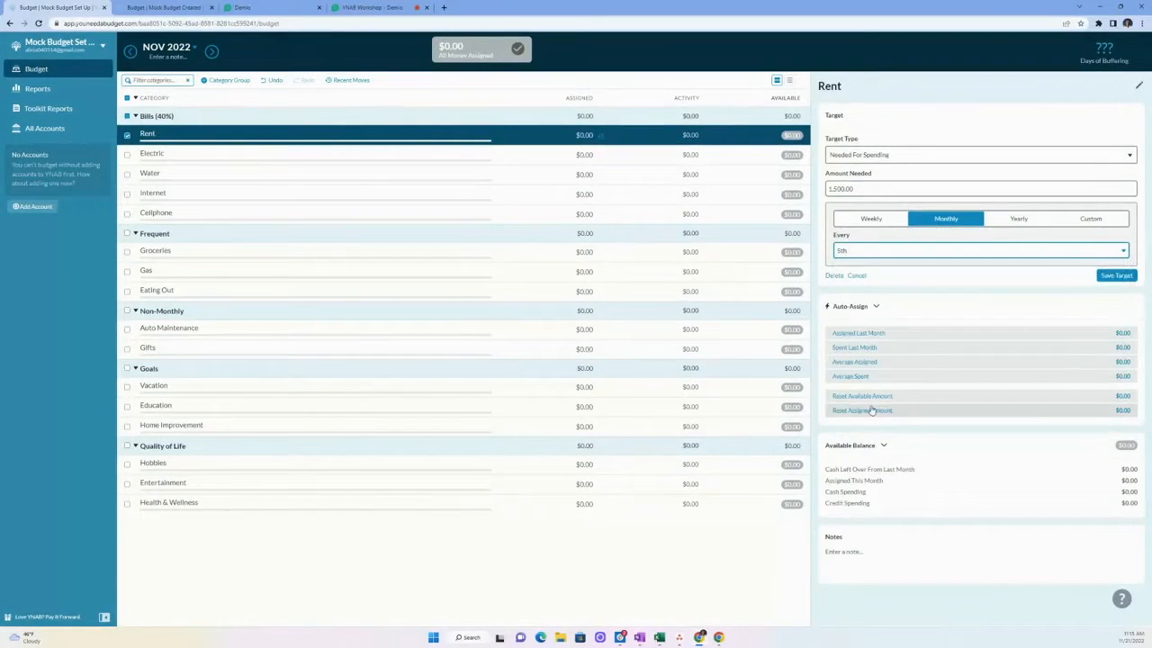
pyautogui.click(1114, 275)
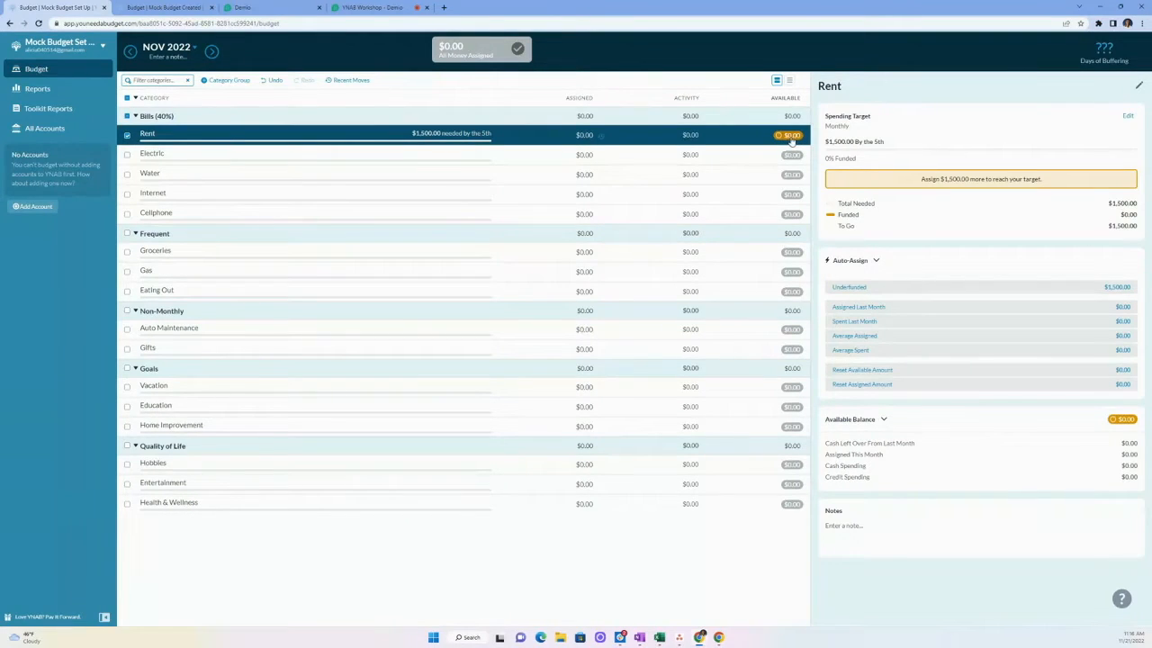
pyautogui.moveTo(792, 138)
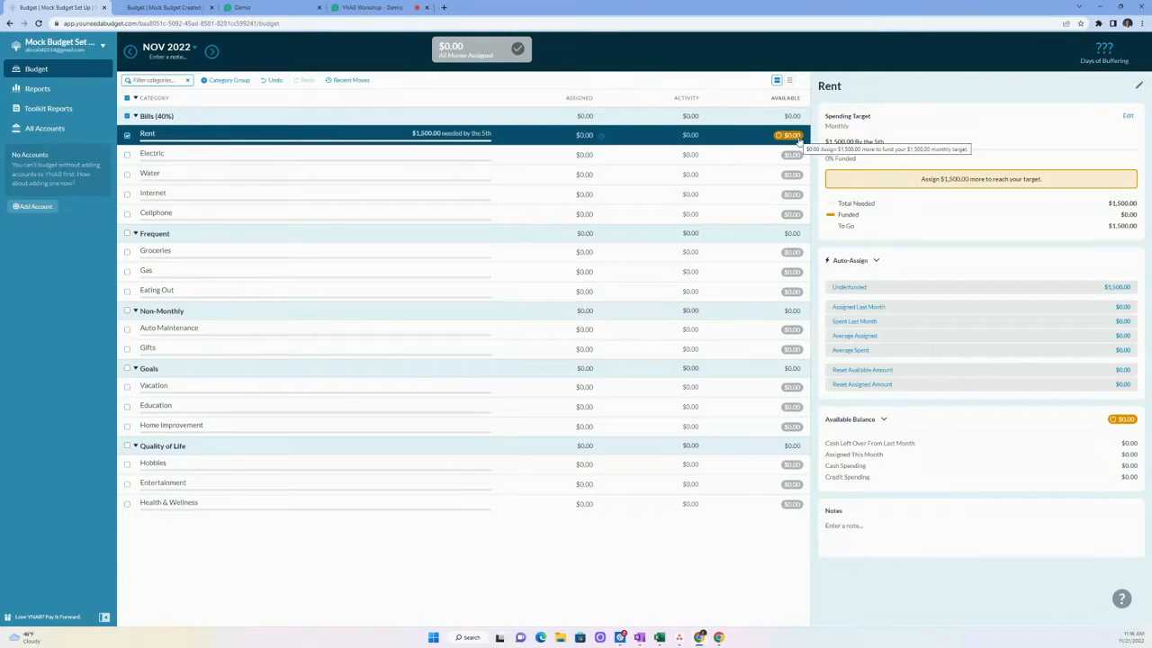
# Create a Needed For Spending target for Groceries of $150, weekly every Sunday, and save it.
pyautogui.click(552, 254)
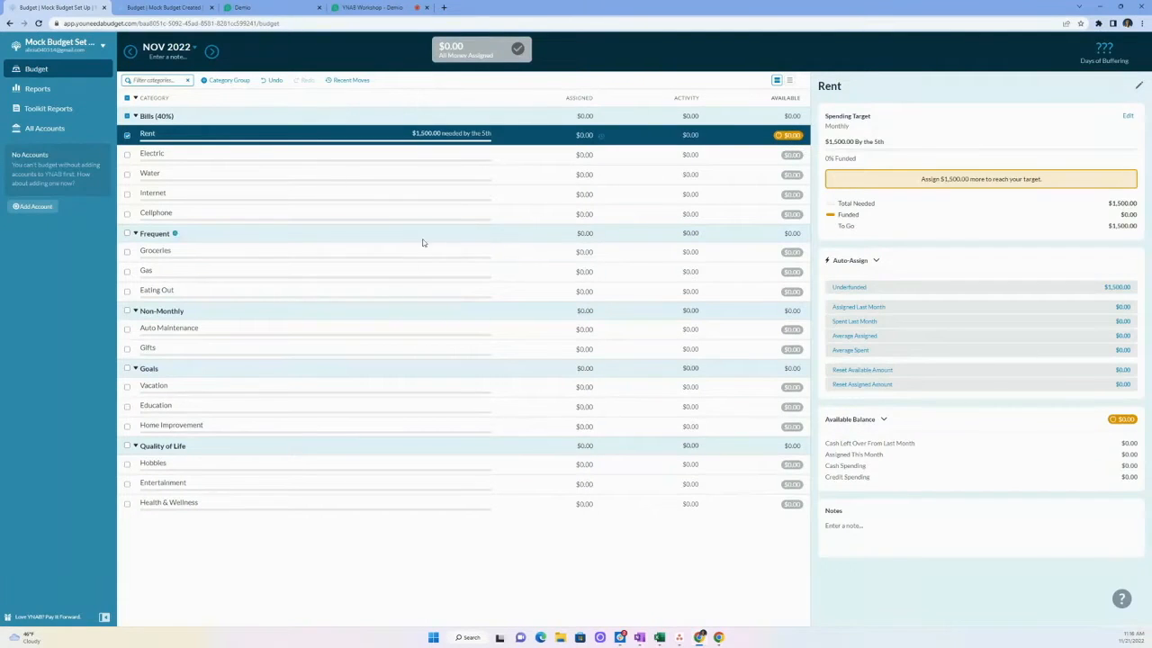
pyautogui.click(495, 258)
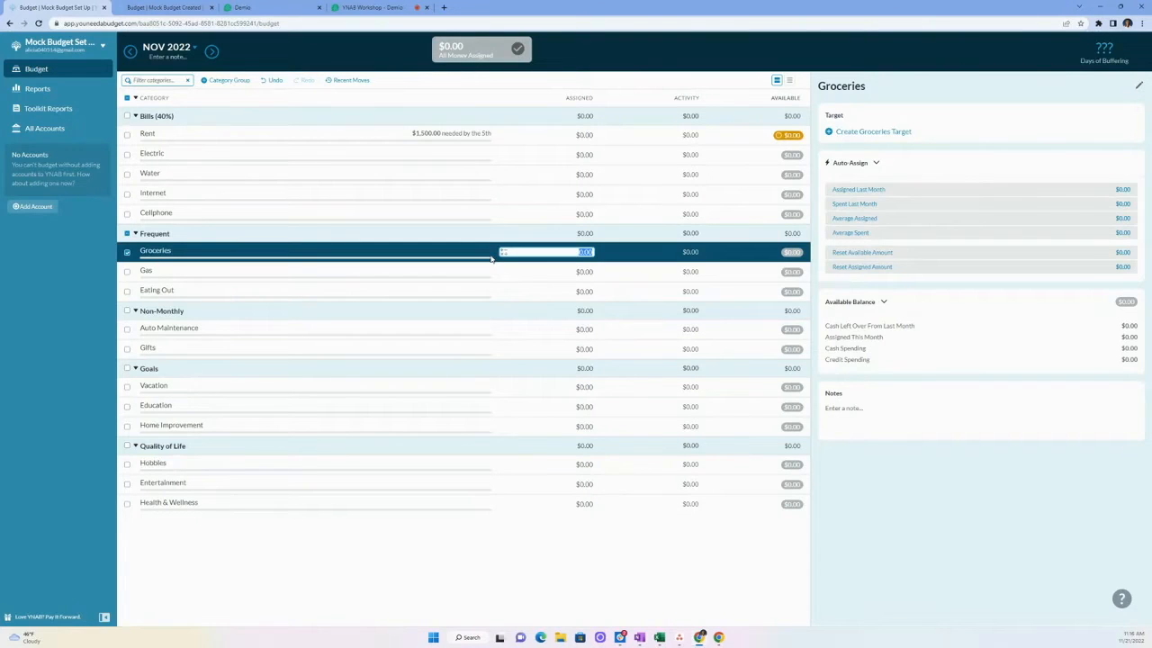
pyautogui.click(868, 135)
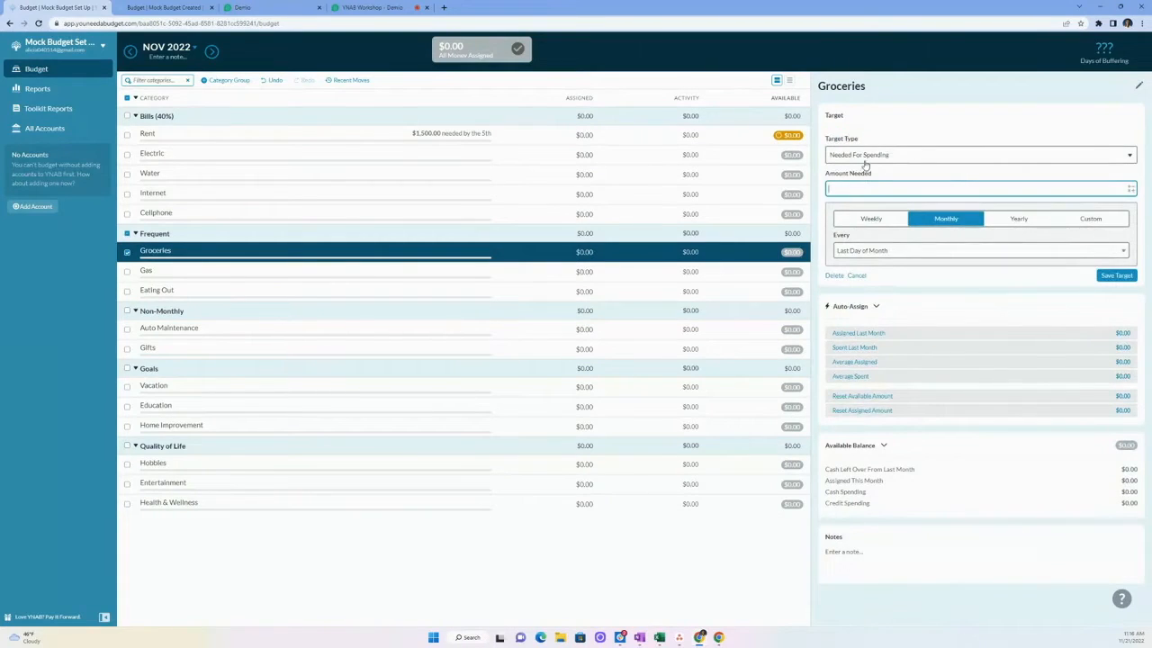
pyautogui.write('150')
pyautogui.click(862, 224)
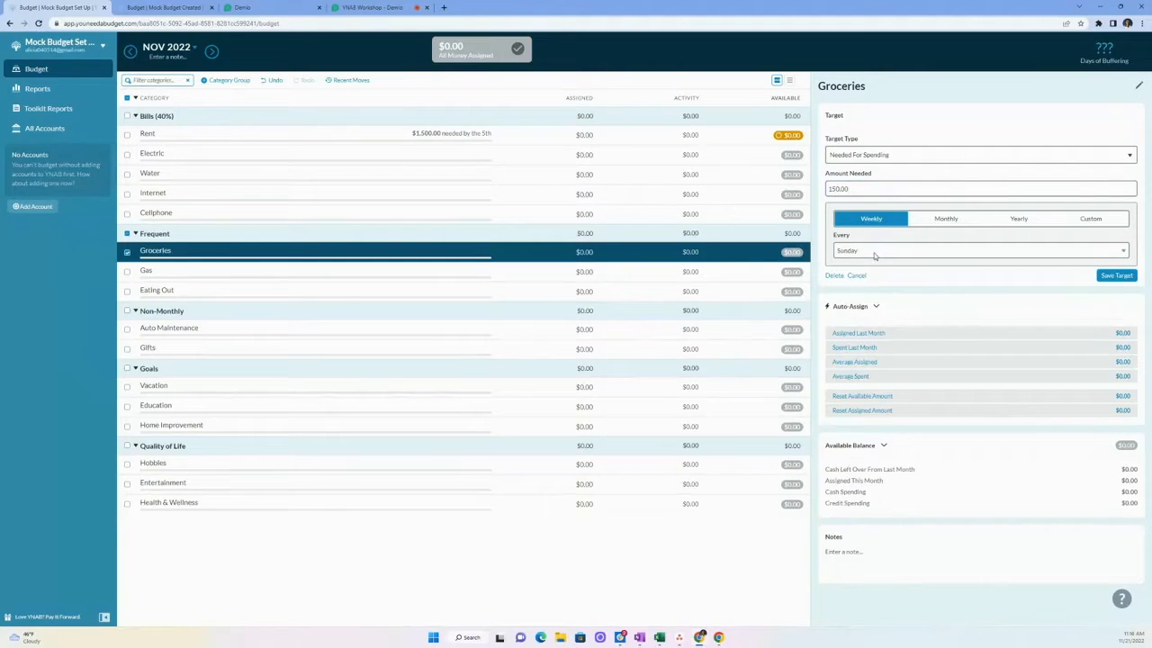
pyautogui.click(857, 253)
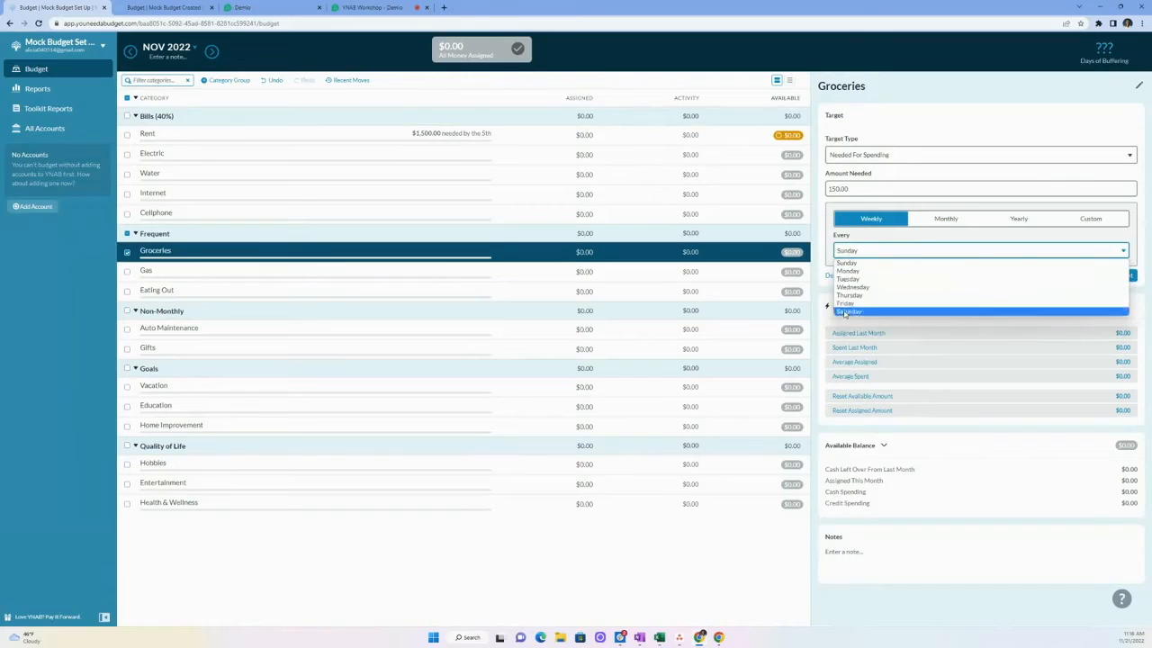
pyautogui.click(846, 265)
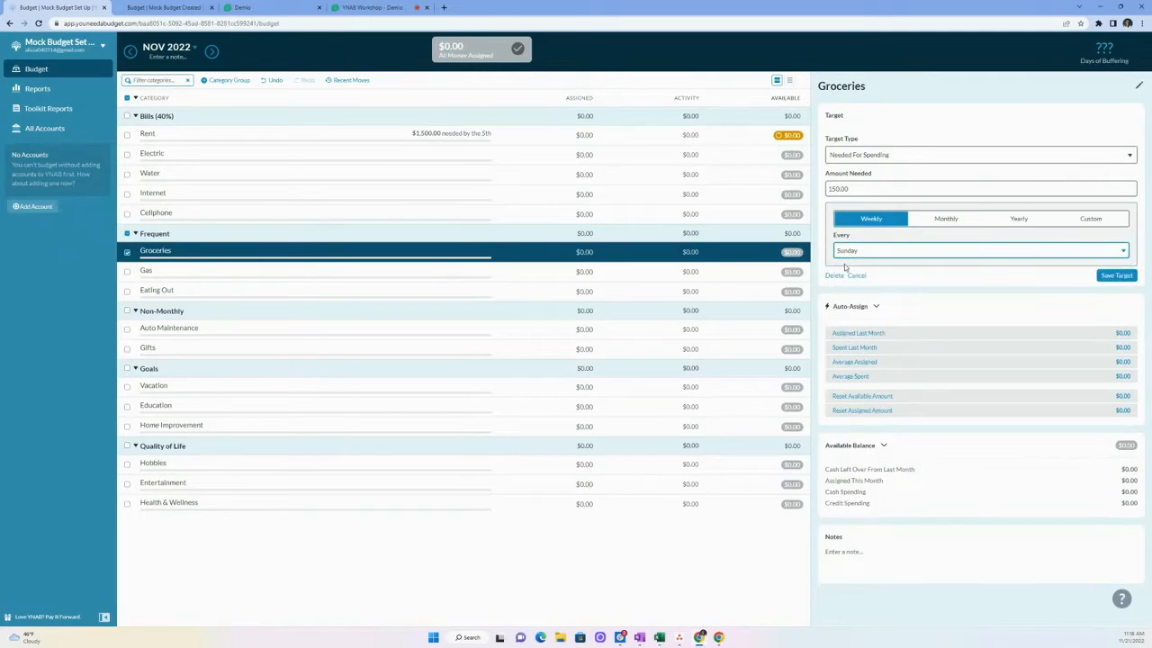
pyautogui.click(1117, 276)
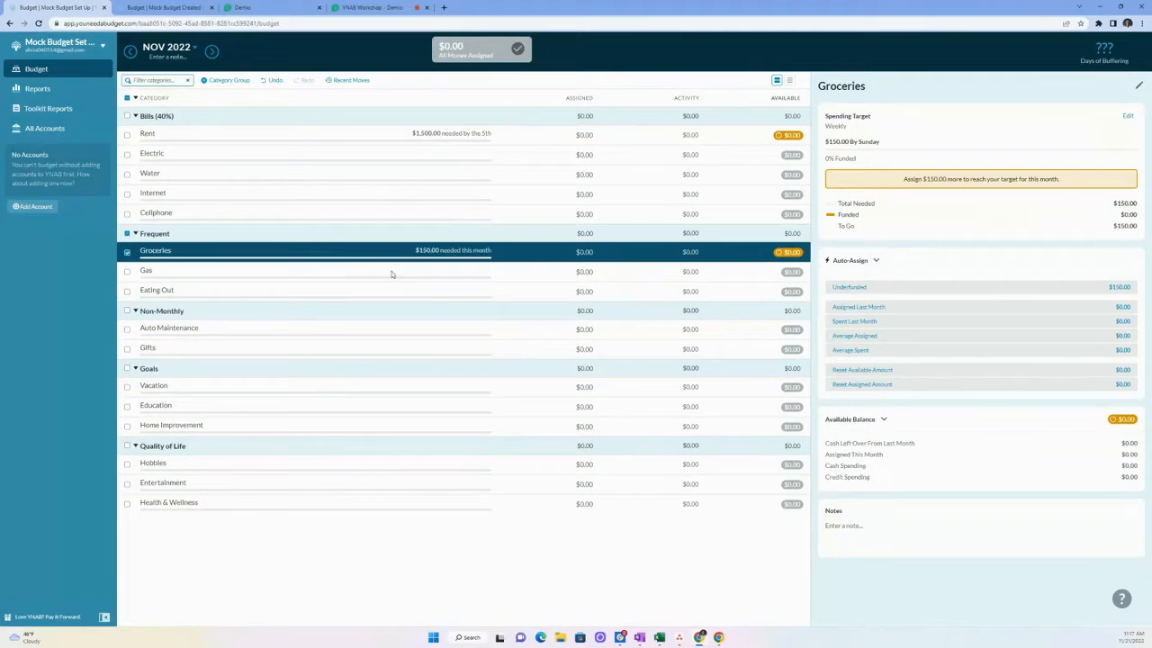
# Switch to the Mock Budget Created budget, which already has targets in its categories.
pyautogui.click(519, 256)
pyautogui.click(162, 9)
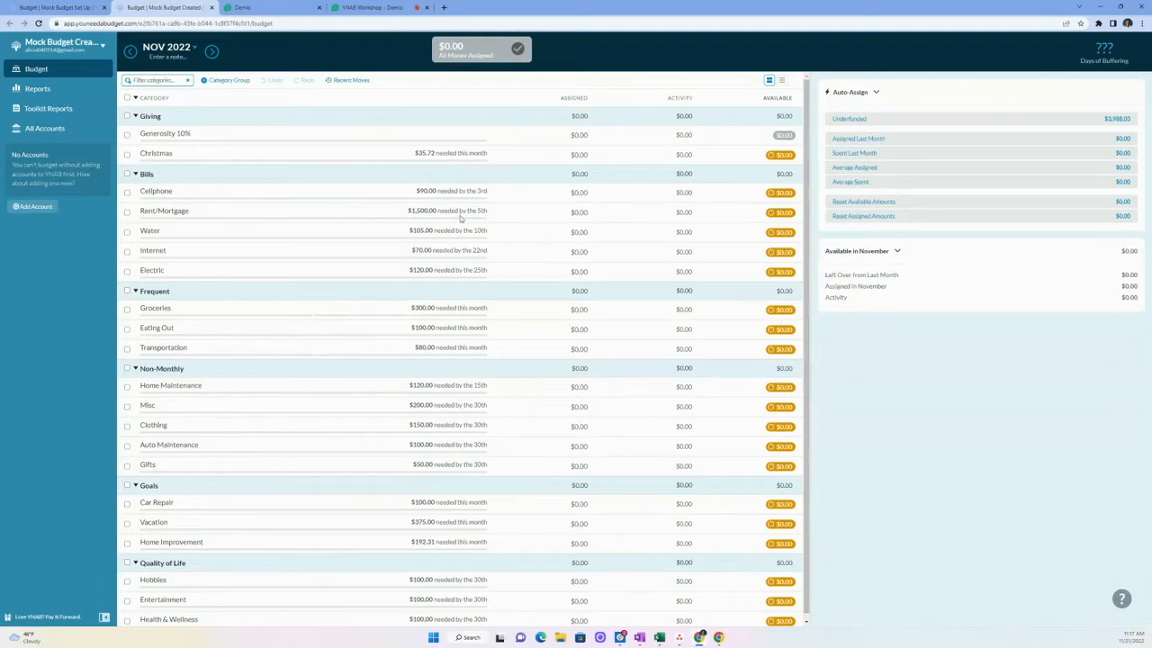
pyautogui.moveTo(320, 270)
pyautogui.mouseDown()
pyautogui.moveTo(330, 189)
pyautogui.moveTo(321, 280)
pyautogui.moveTo(326, 270)
pyautogui.mouseUp()
pyautogui.click(549, 235)
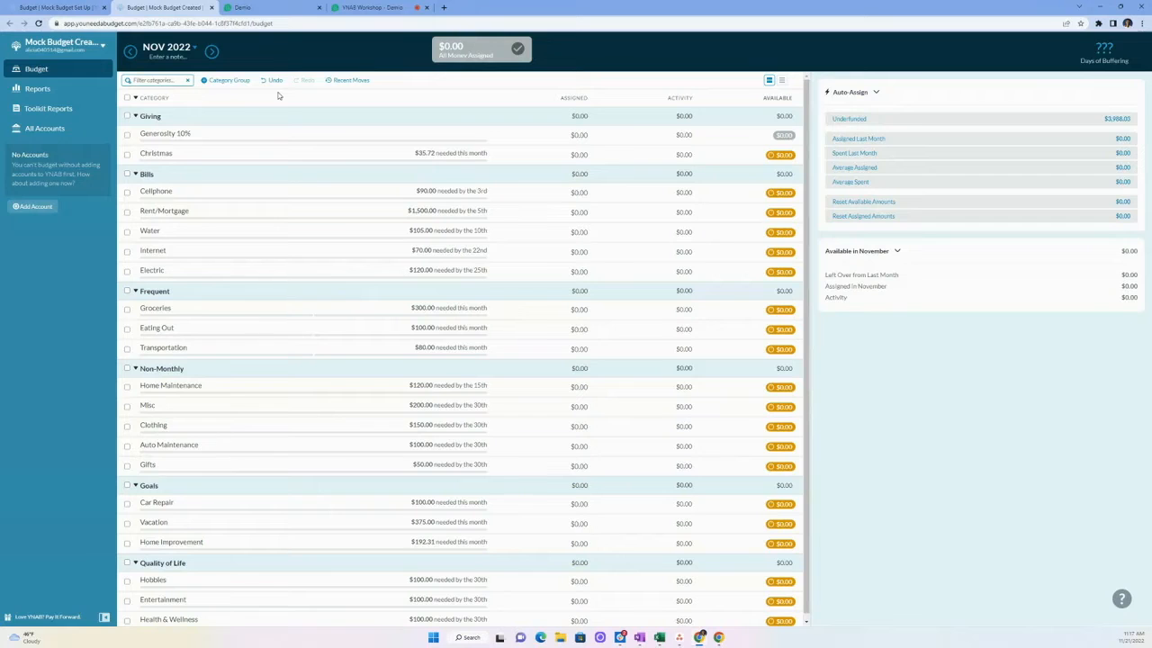
# Add an unlinked account nicknamed Checking, of type Checking, with a current balance of $4,000.
pyautogui.click(35, 207)
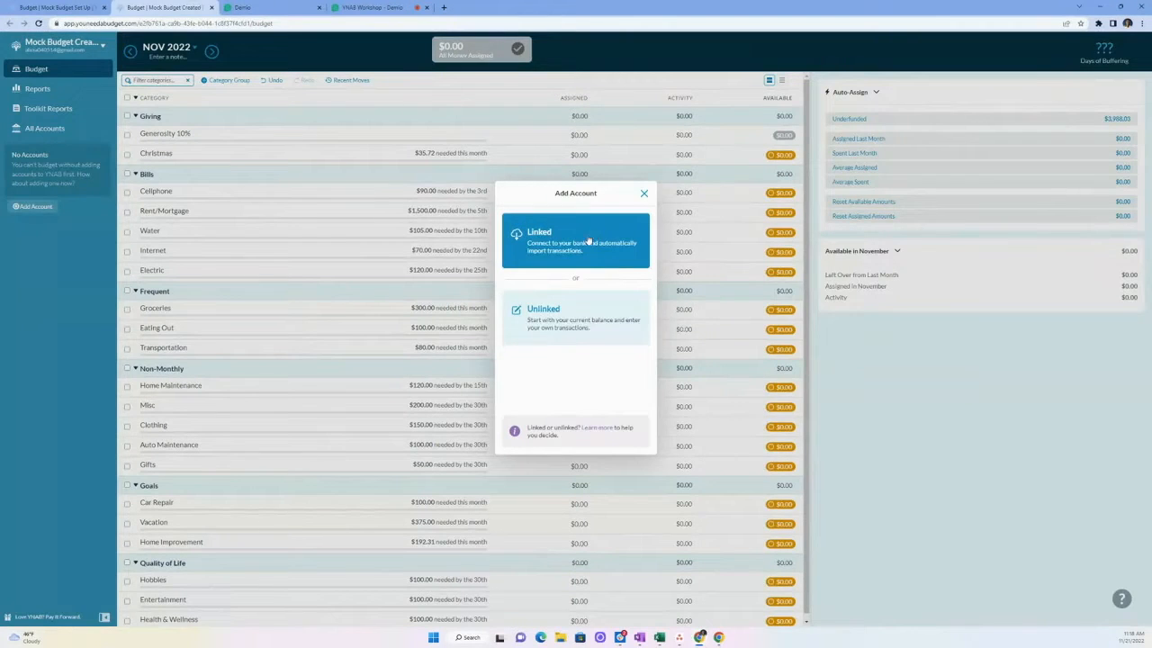
pyautogui.click(591, 311)
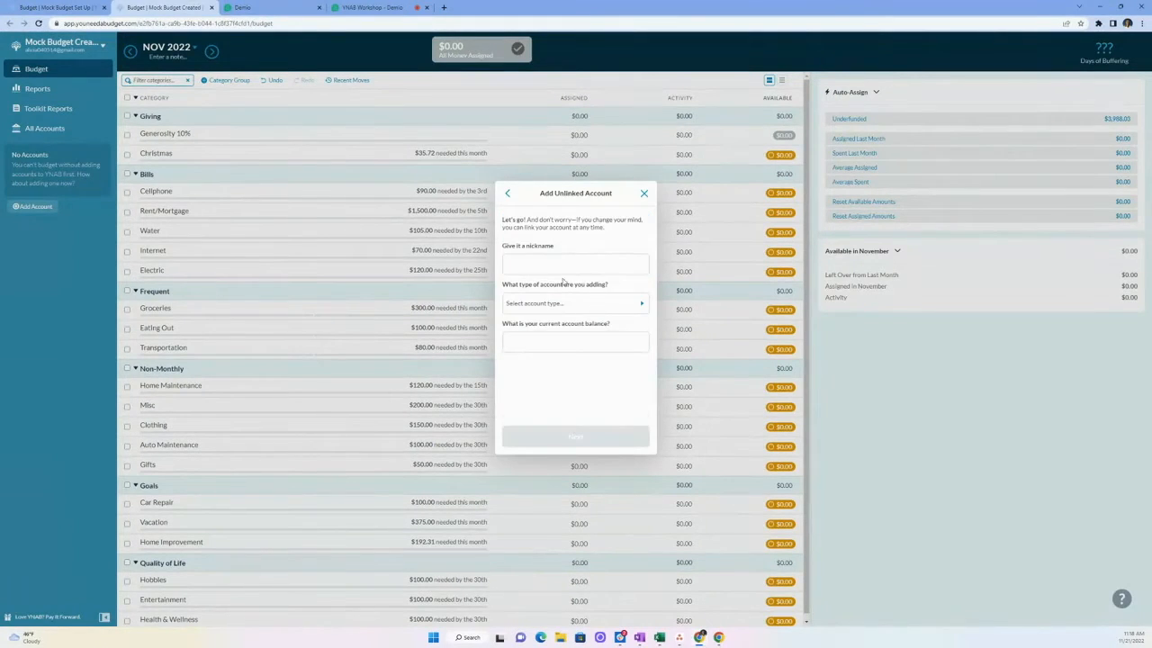
pyautogui.write('Chi')
pyautogui.write('e')
pyautogui.write('cking')
pyautogui.click(558, 303)
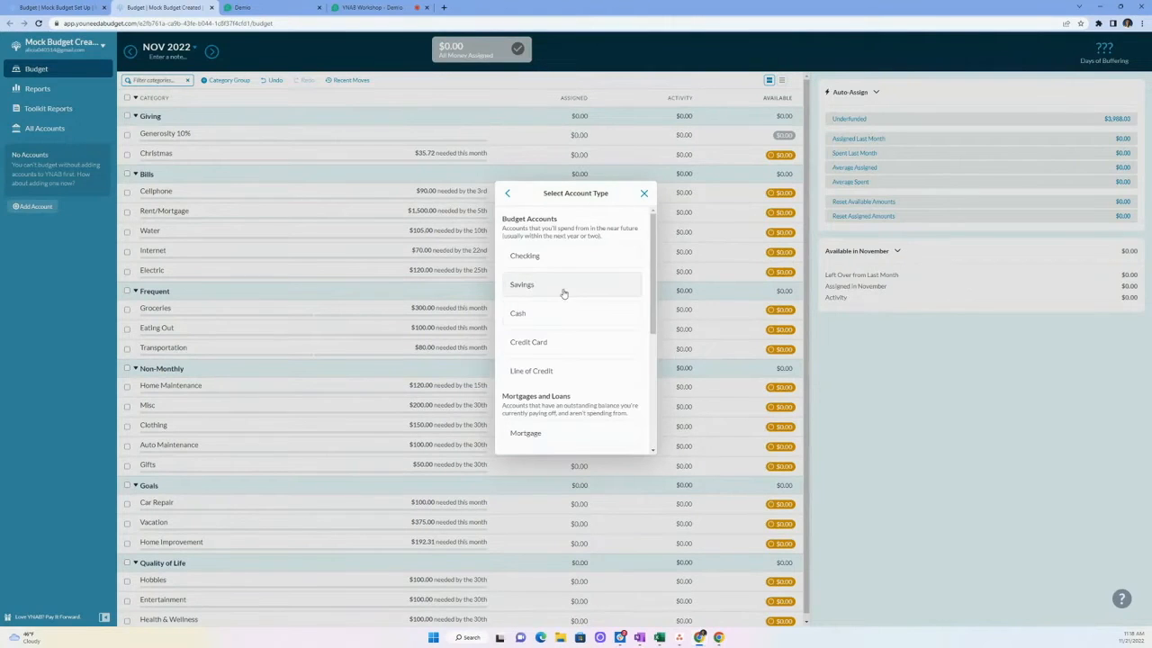
pyautogui.click(559, 262)
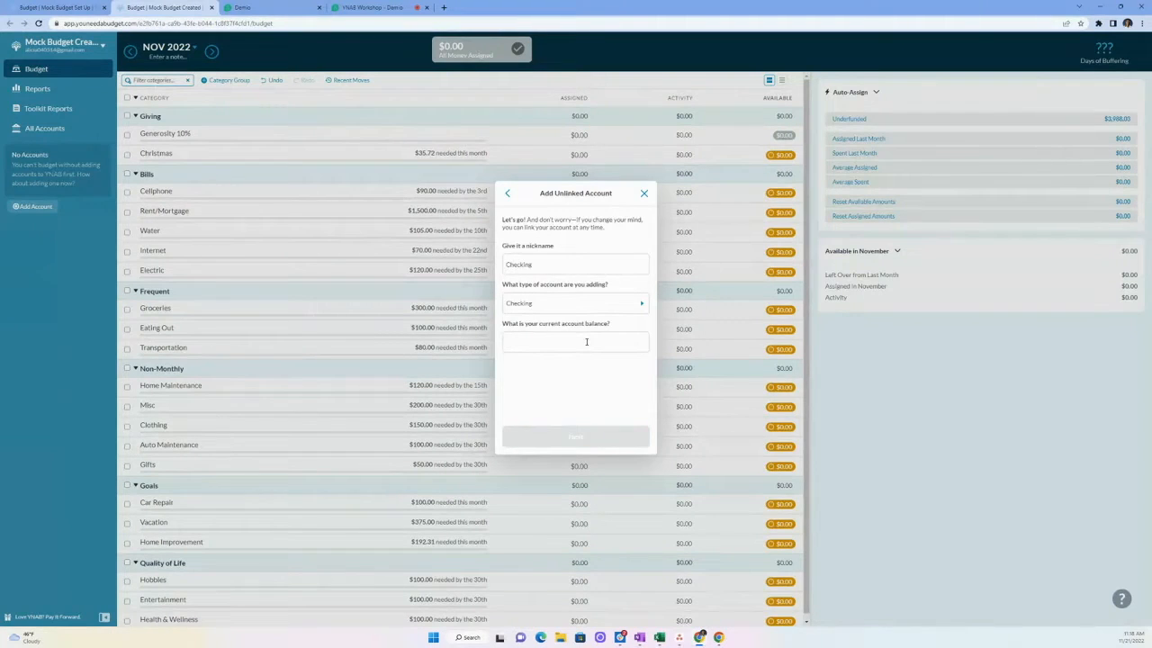
pyautogui.write('4000')
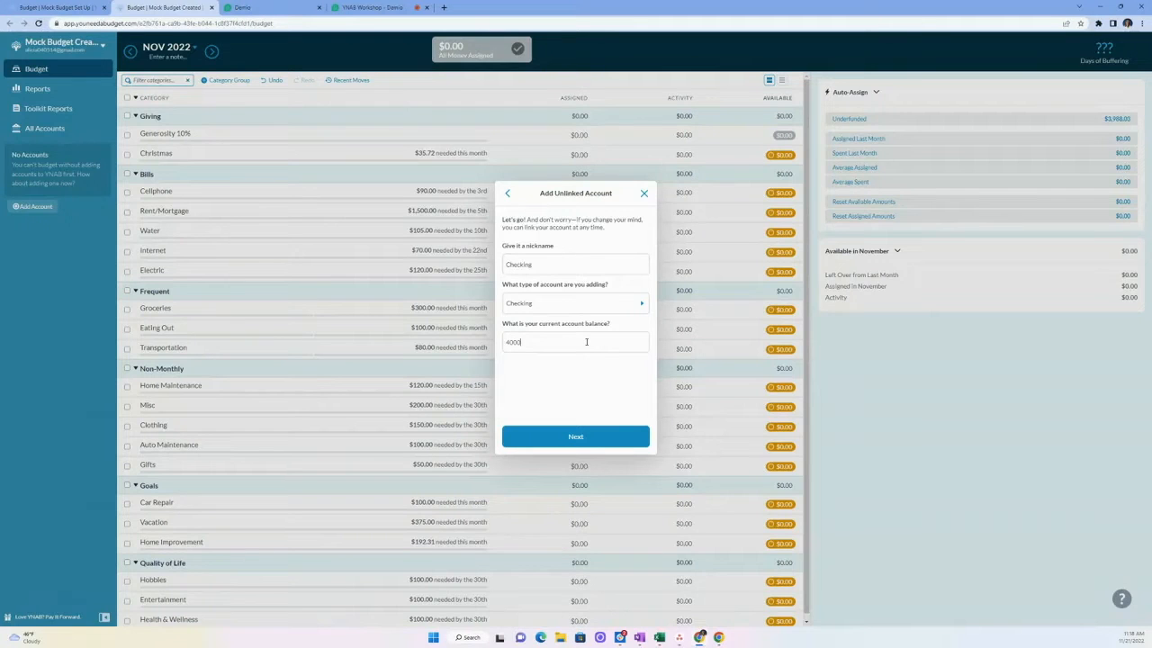
pyautogui.click(593, 439)
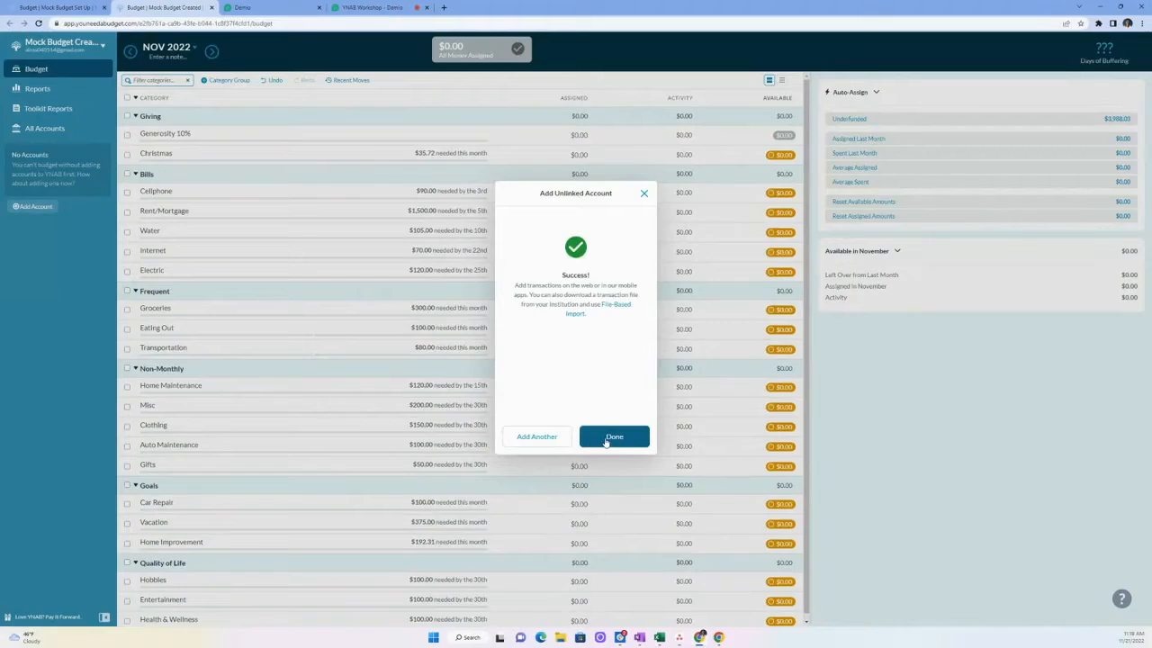
pyautogui.click(603, 440)
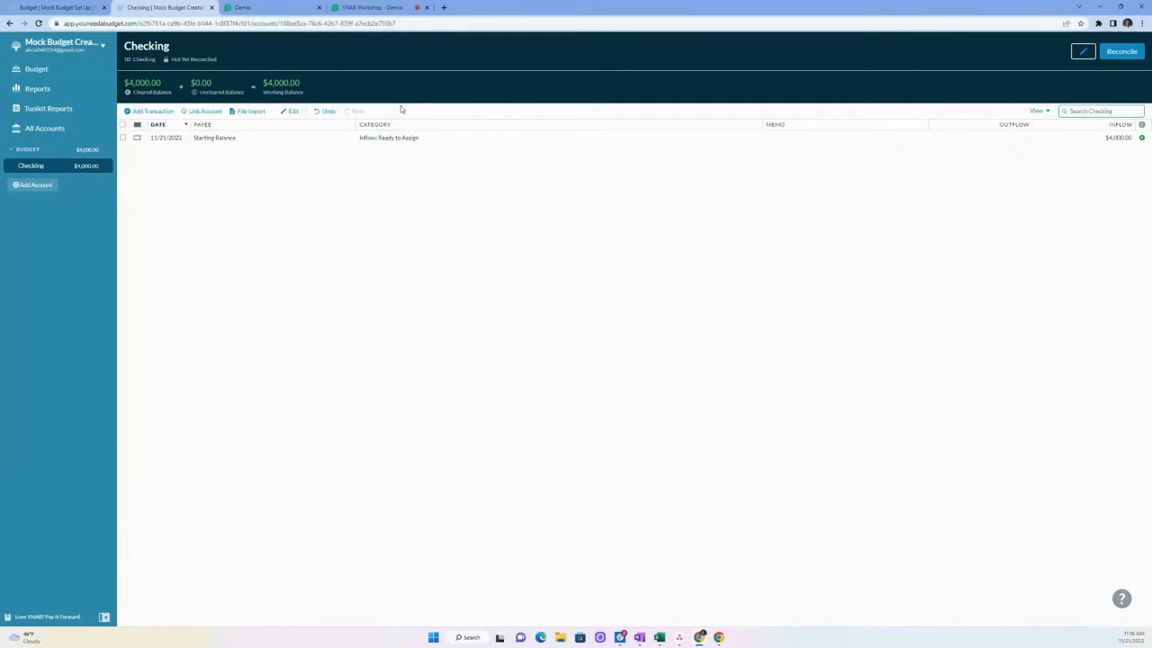
# Return to the November 2022 budget and assign $400 to the Generosity 10% category.
pyautogui.click(58, 72)
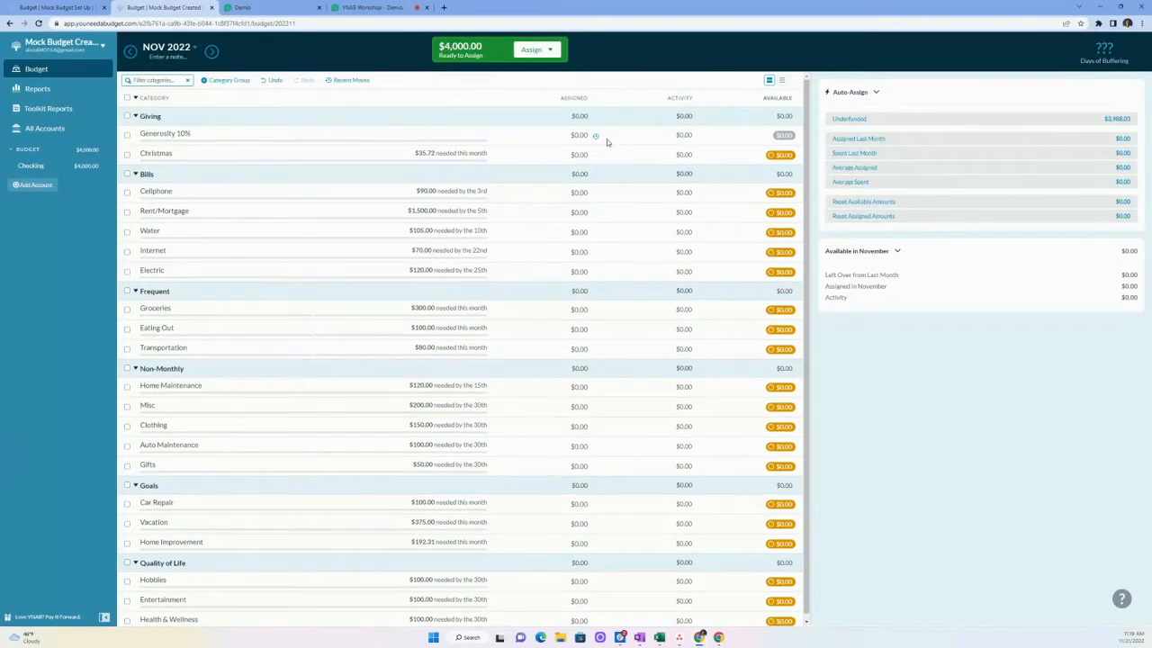
pyautogui.click(576, 135)
pyautogui.click(575, 135)
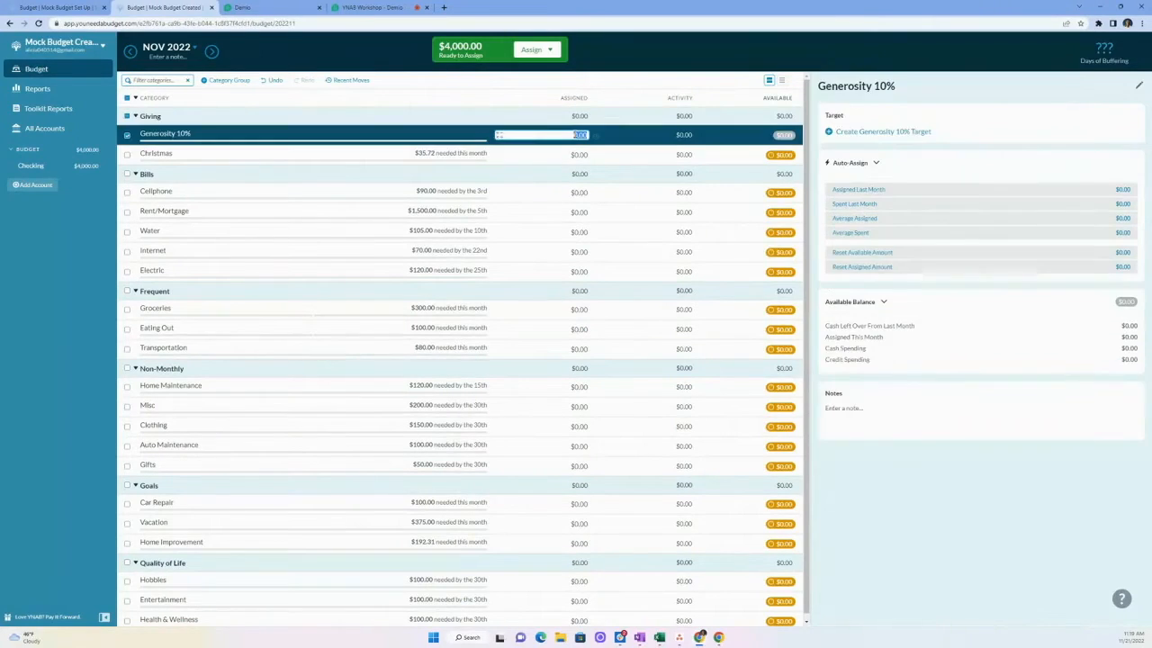
pyautogui.write('400')
pyautogui.press('Return')
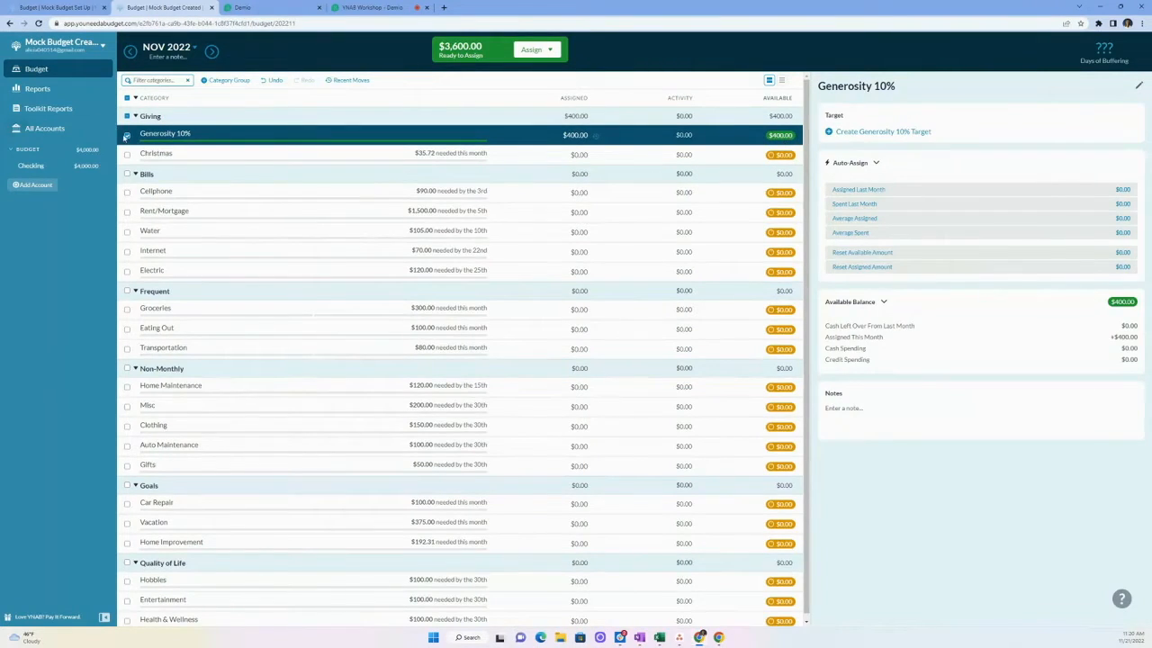
pyautogui.click(127, 134)
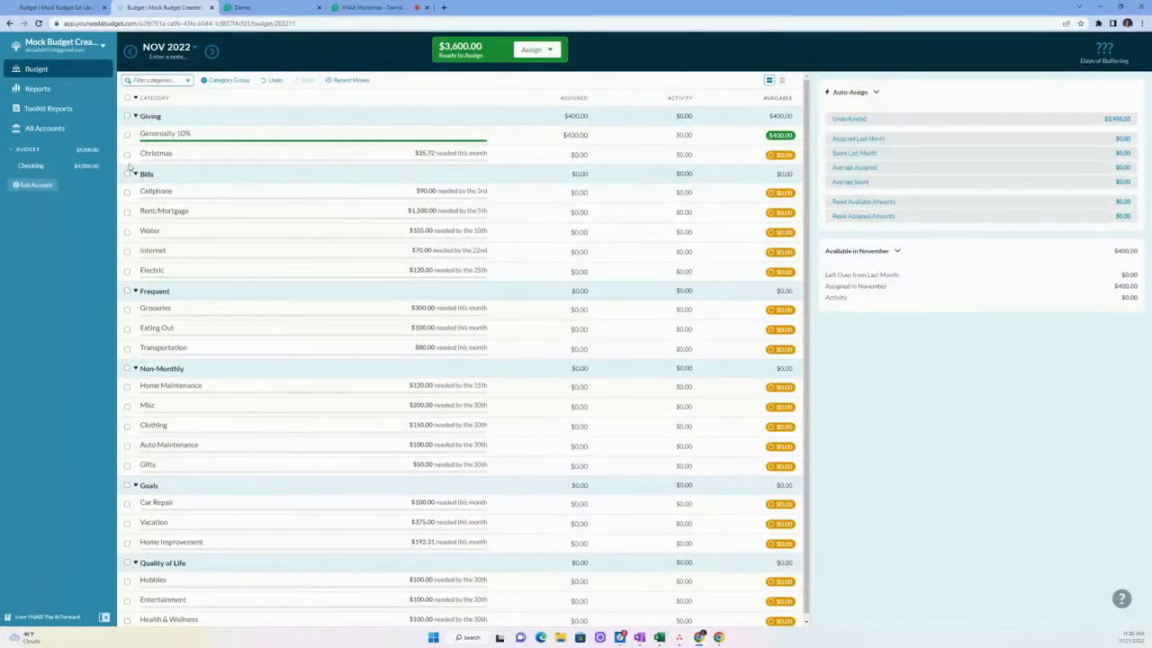
# Auto-assign the underfunded amount of $35.72 to the Christmas category and deselect it.
pyautogui.click(204, 154)
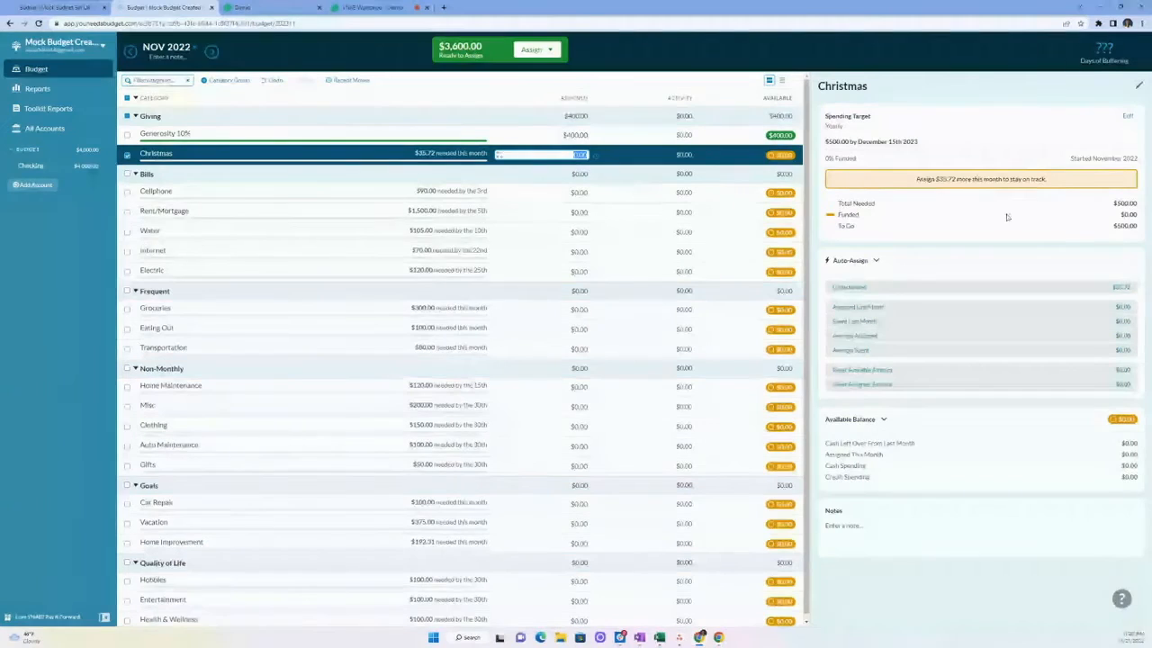
pyautogui.click(888, 289)
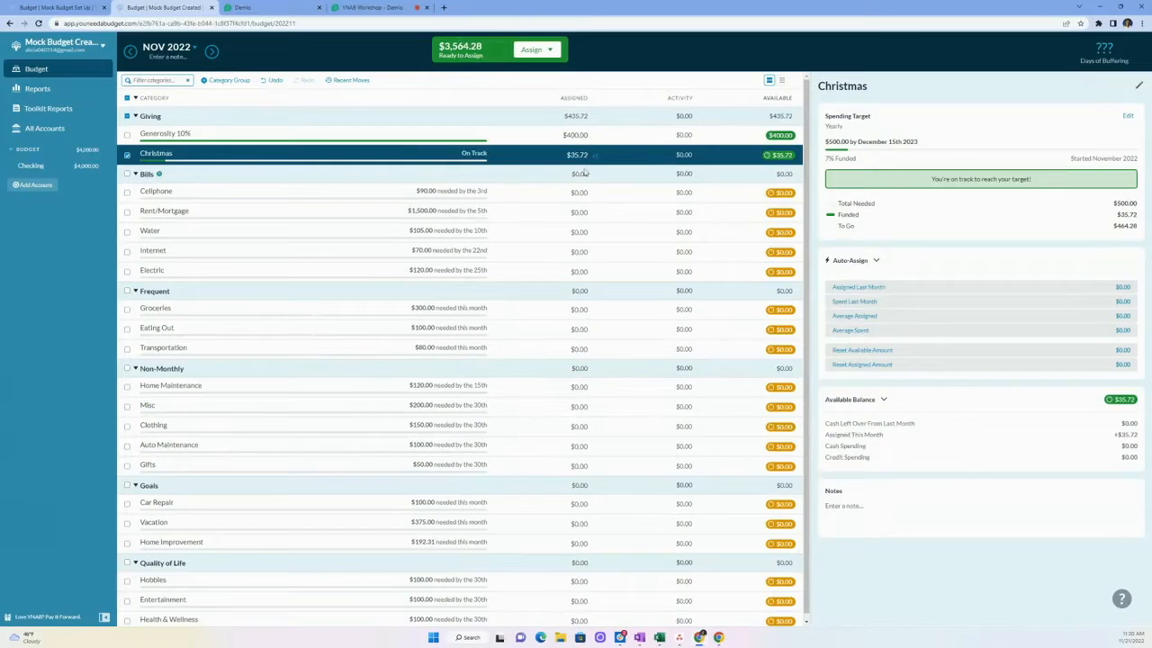
pyautogui.click(127, 155)
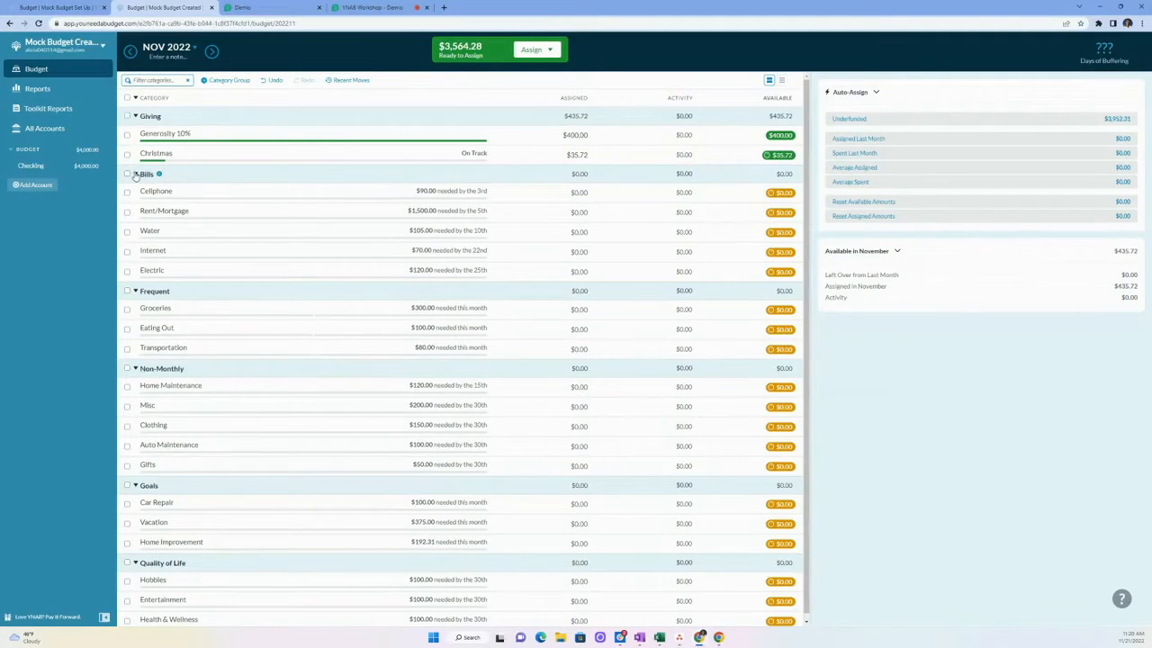
# Auto-assign the remaining ready-to-assign money to all underfunded categories in the November 2022 budget.
pyautogui.click(551, 51)
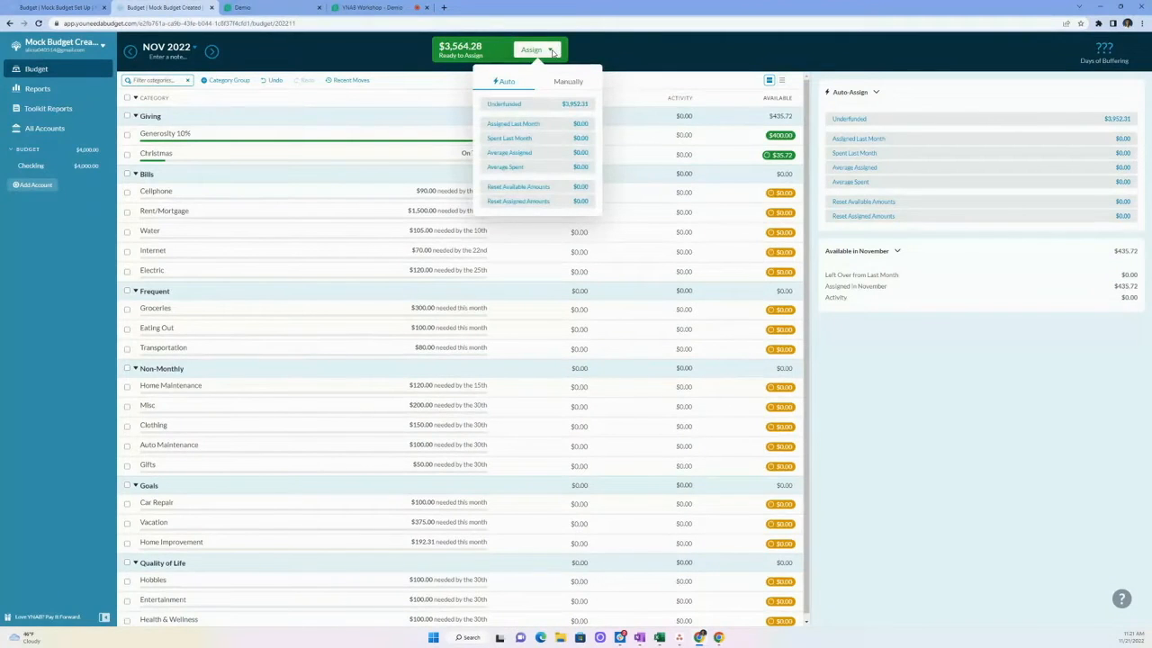
pyautogui.click(565, 105)
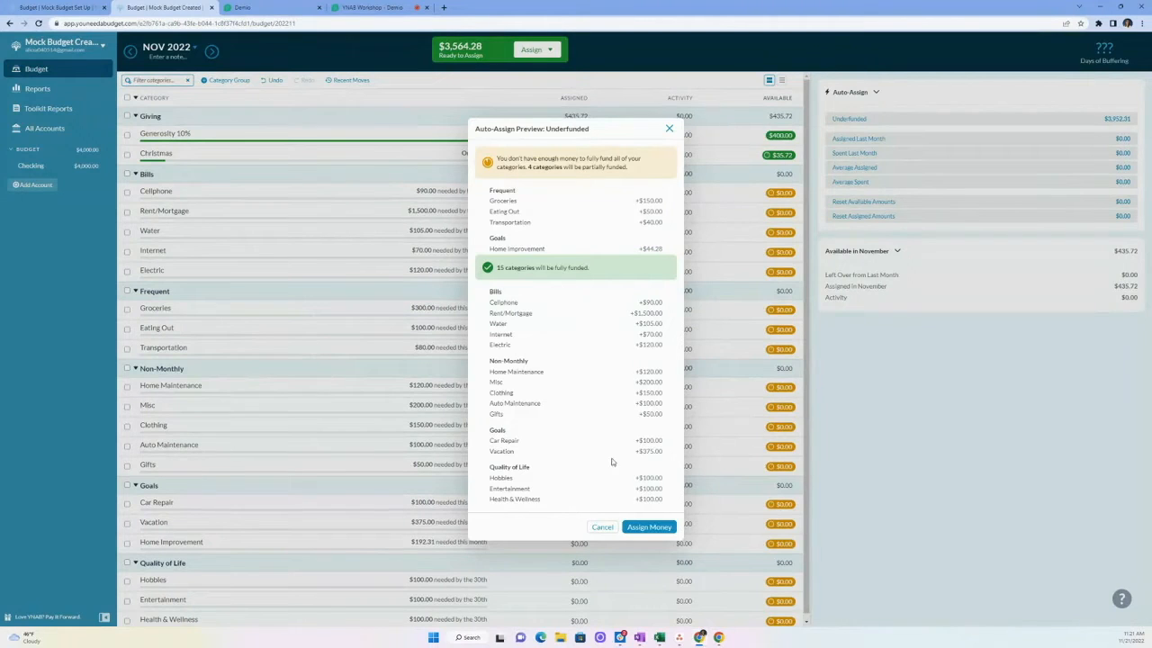
pyautogui.click(644, 529)
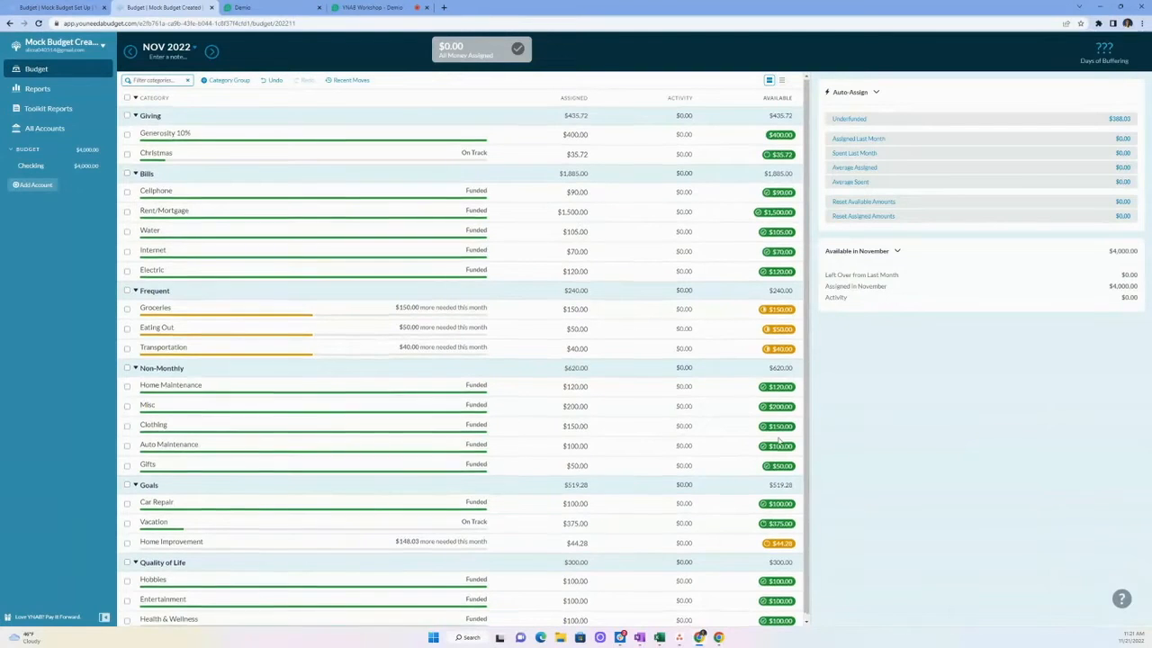
pyautogui.scroll(-1, 783, 486)
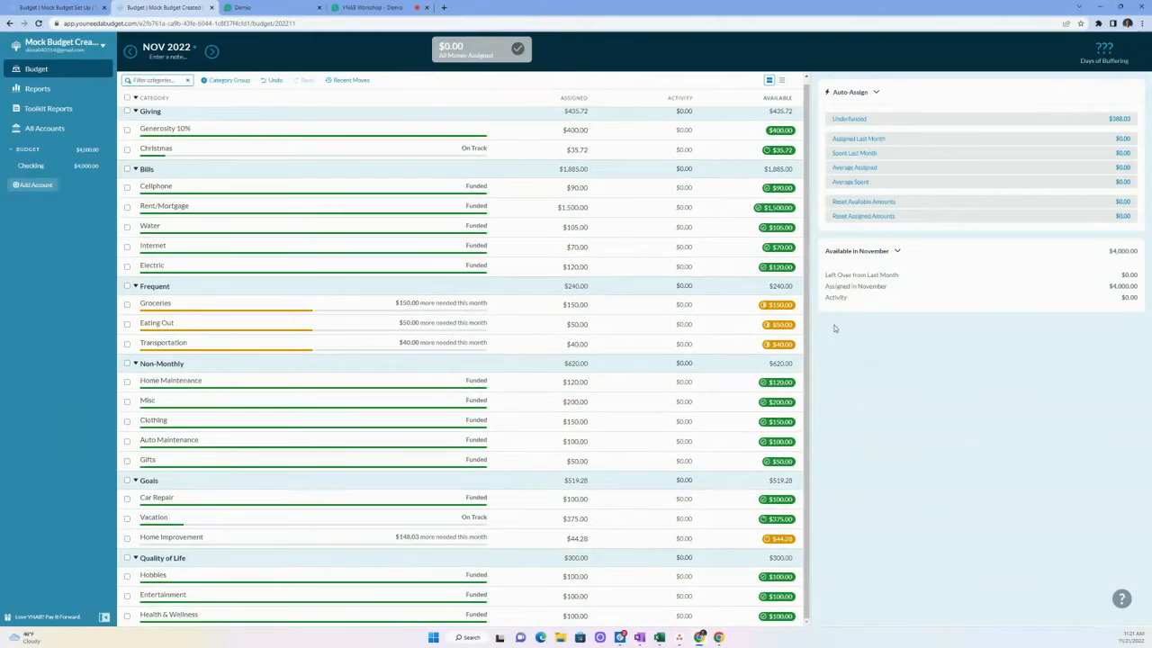
pyautogui.scroll(1, 716, 412)
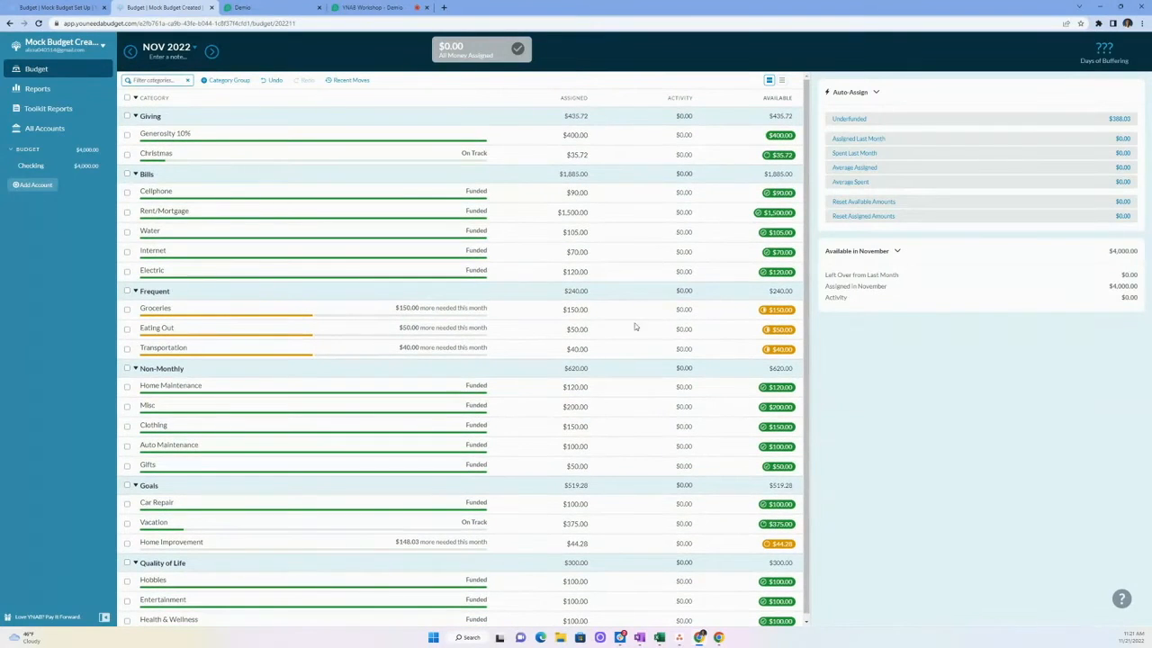
# Select the Groceries category to examine its weekly spending target and funding details.
pyautogui.click(508, 310)
pyautogui.click(333, 320)
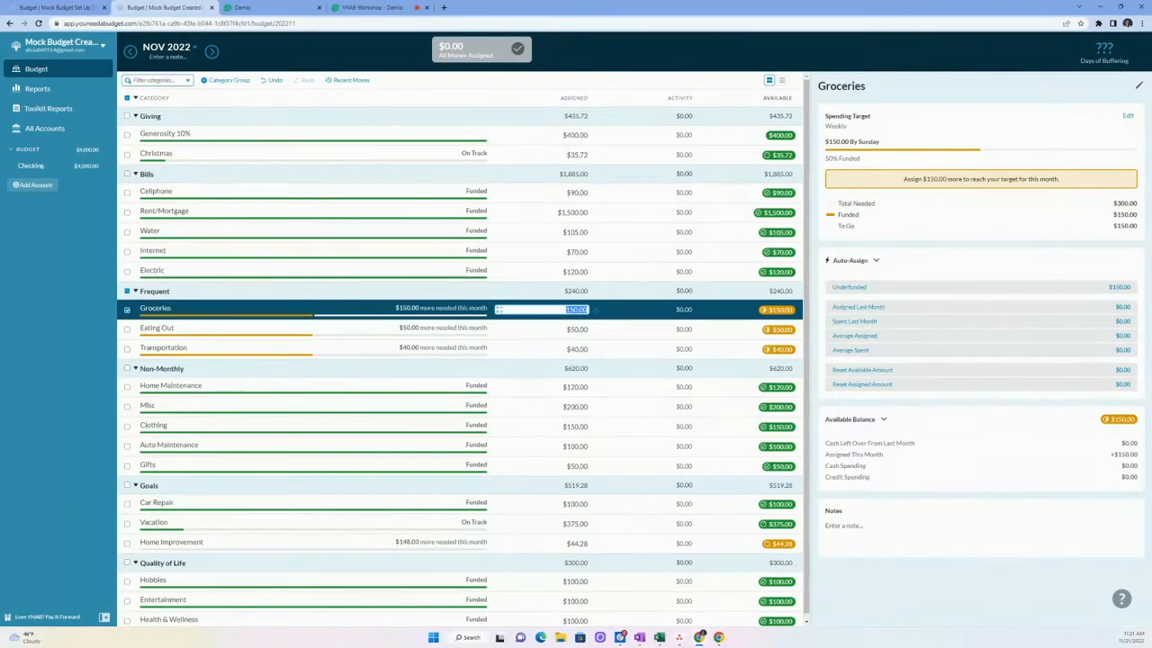
pyautogui.press('Escape')
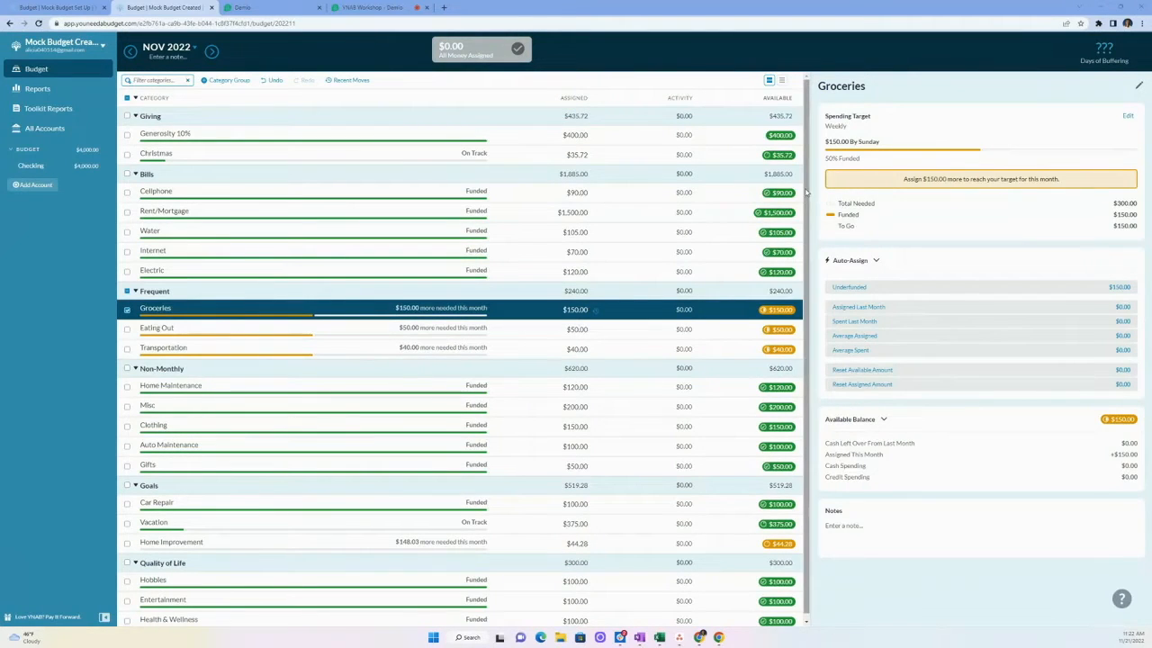
# Move $100 of the available money from the Vacation category to Home Improvement.
pyautogui.scroll(-1, 779, 372)
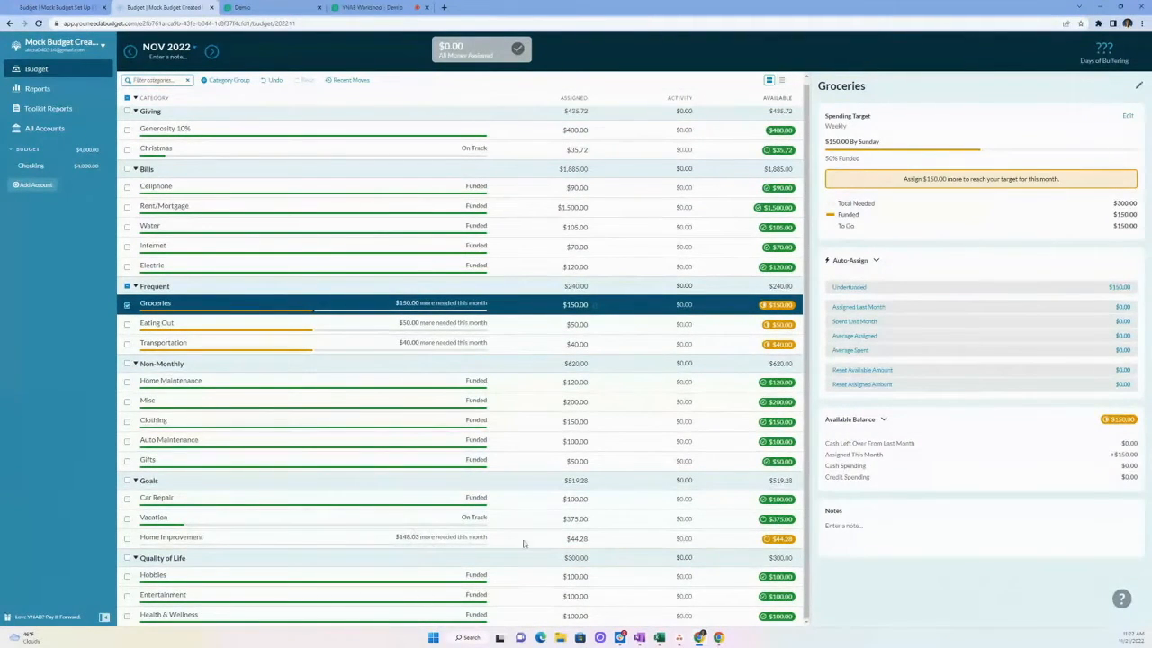
pyautogui.moveTo(783, 541)
pyautogui.click(585, 522)
pyautogui.click(585, 520)
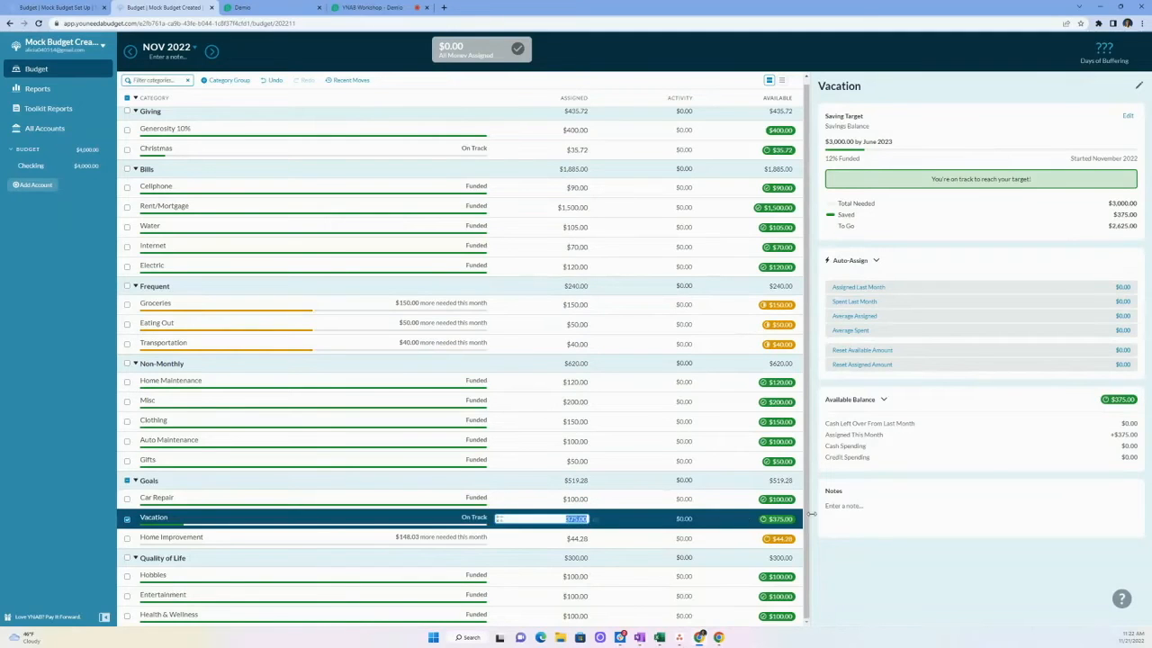
pyautogui.click(779, 519)
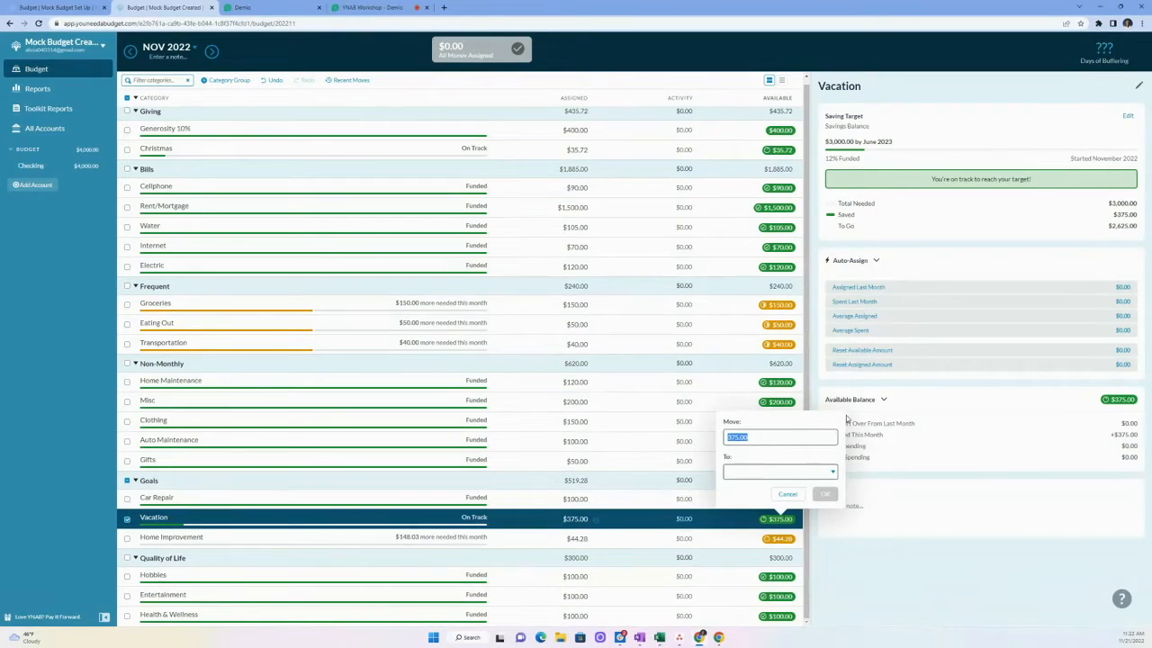
pyautogui.write('100')
pyautogui.click(786, 473)
pyautogui.scroll(-5, 781, 567)
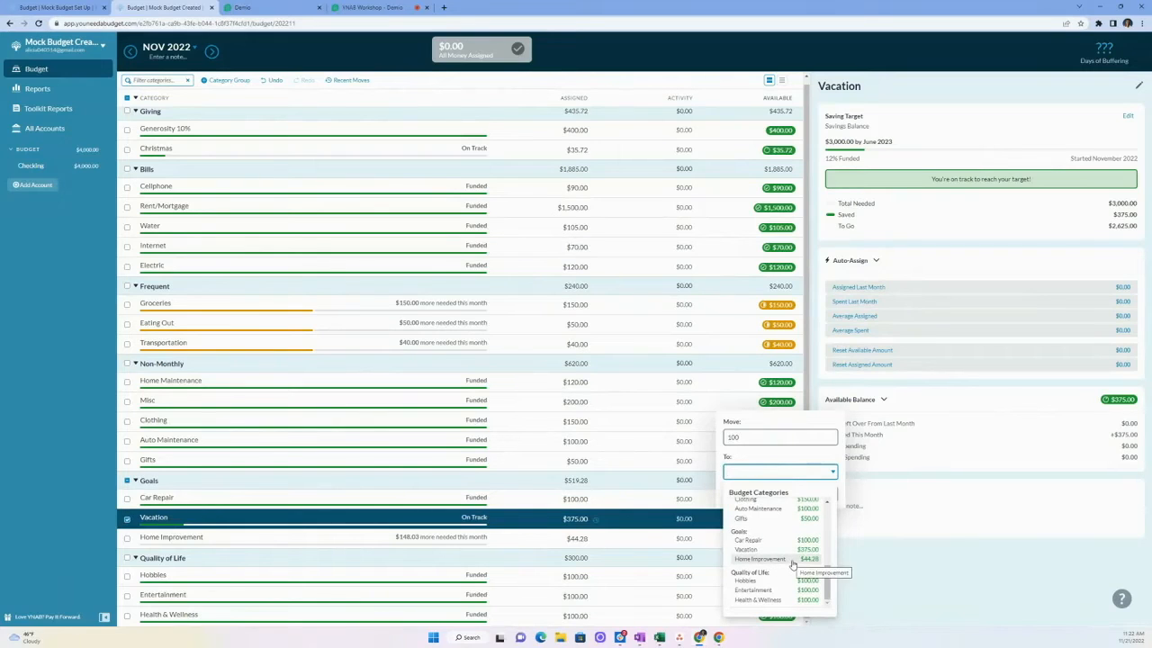
pyautogui.click(790, 560)
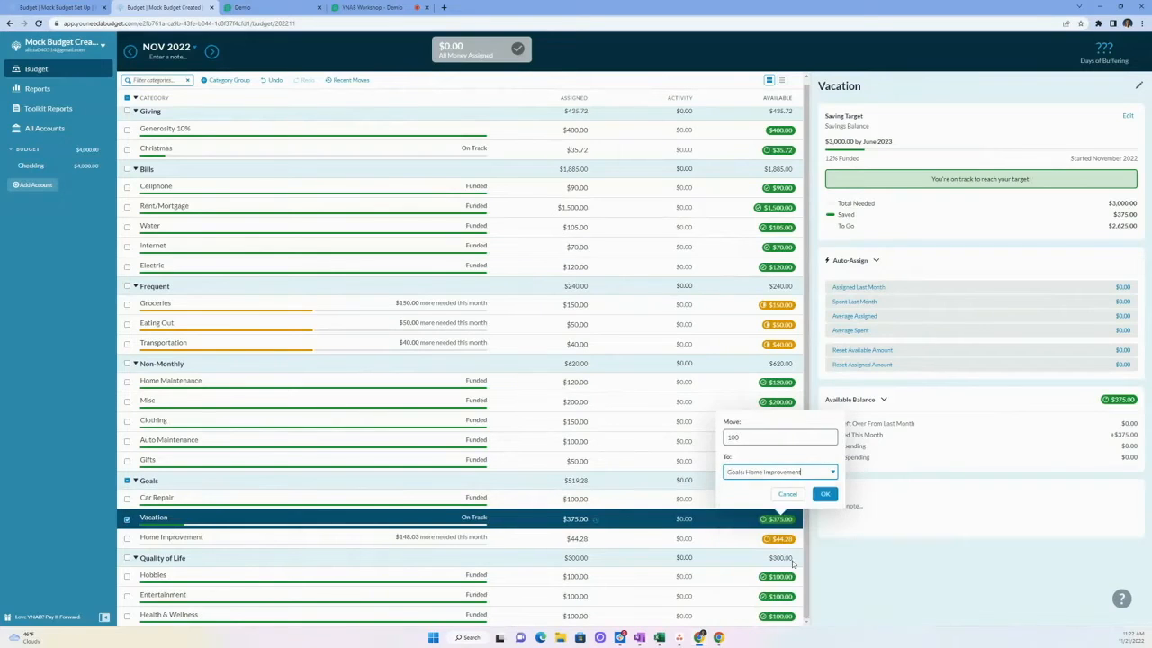
pyautogui.click(828, 491)
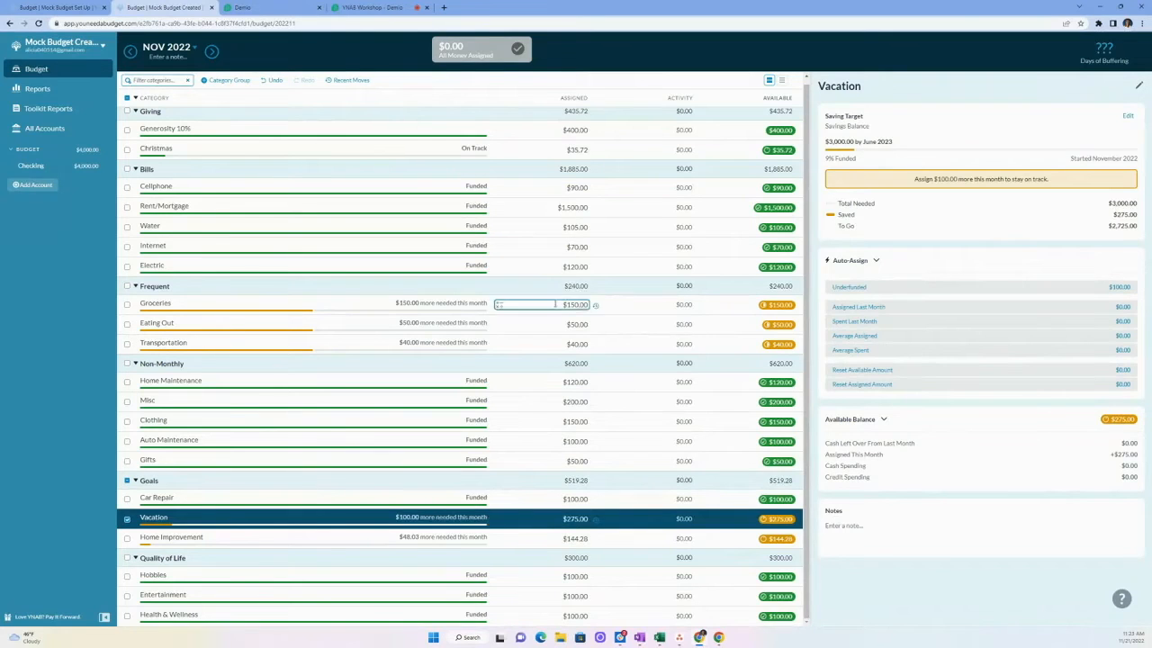
# Add a new category group named Saving to the budget.
pyautogui.scroll(1, 594, 360)
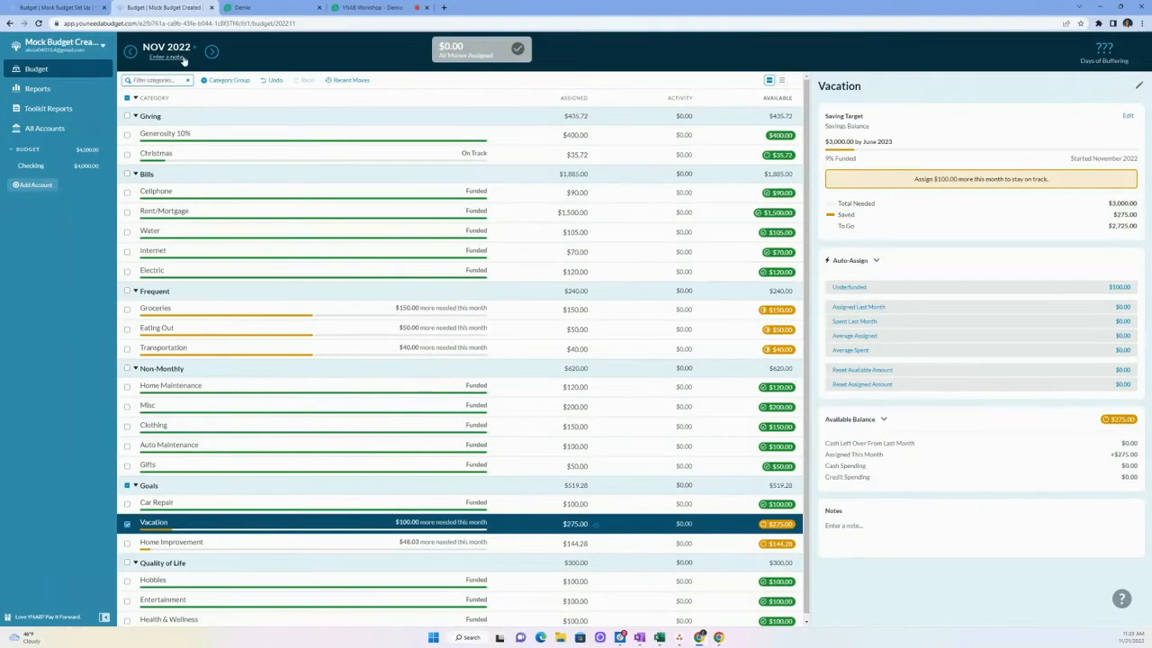
pyautogui.scroll(-2, 315, 414)
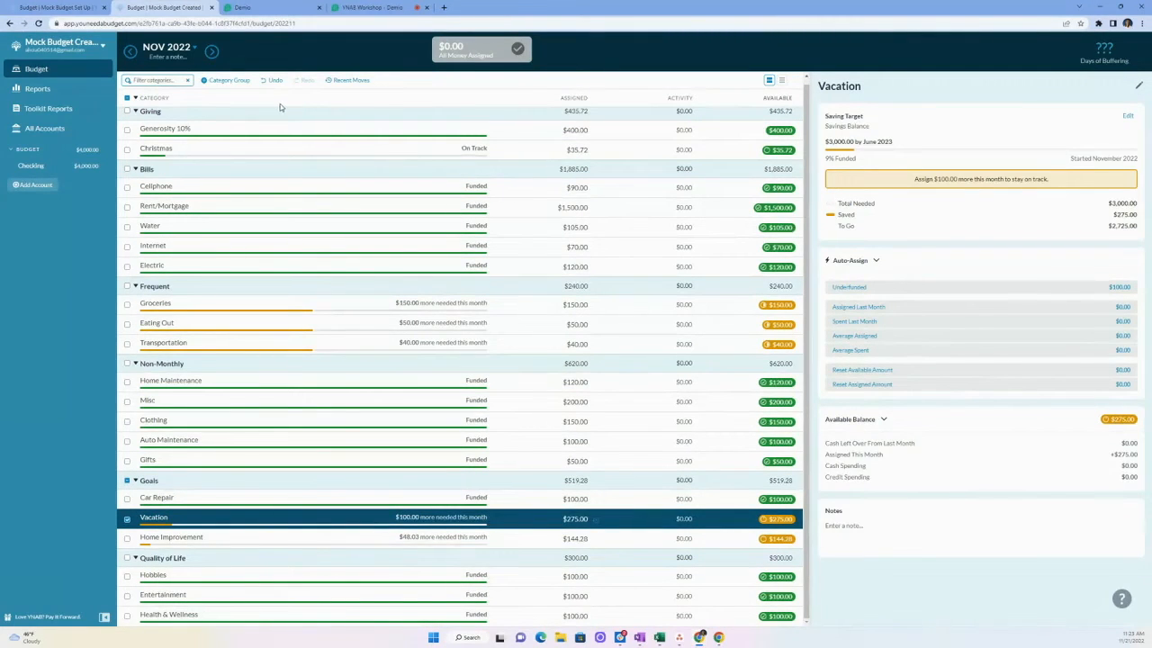
pyautogui.click(224, 82)
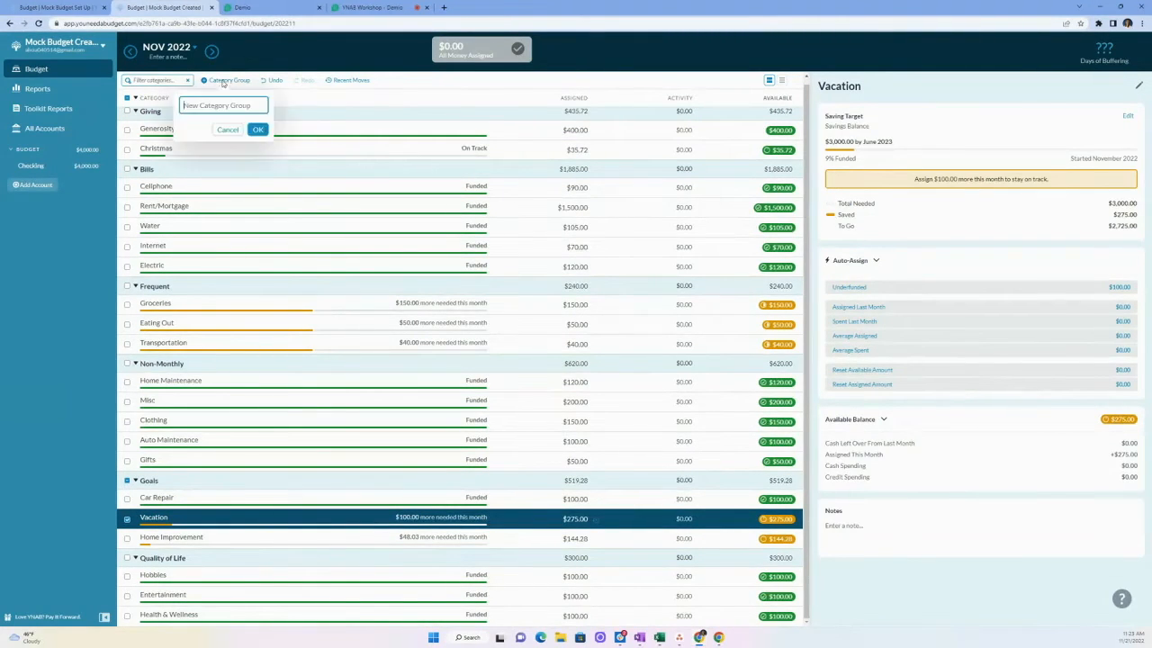
pyautogui.write('Saving')
pyautogui.click(257, 130)
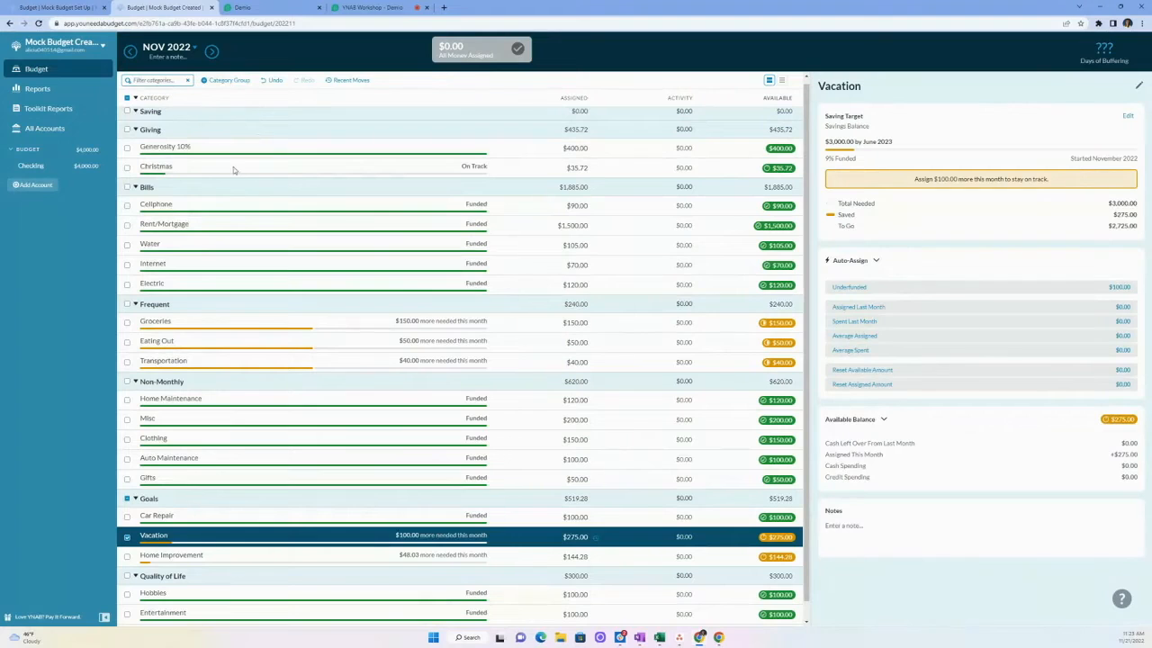
# Add a category named Emergency Fund to the Saving group.
pyautogui.moveTo(146, 122)
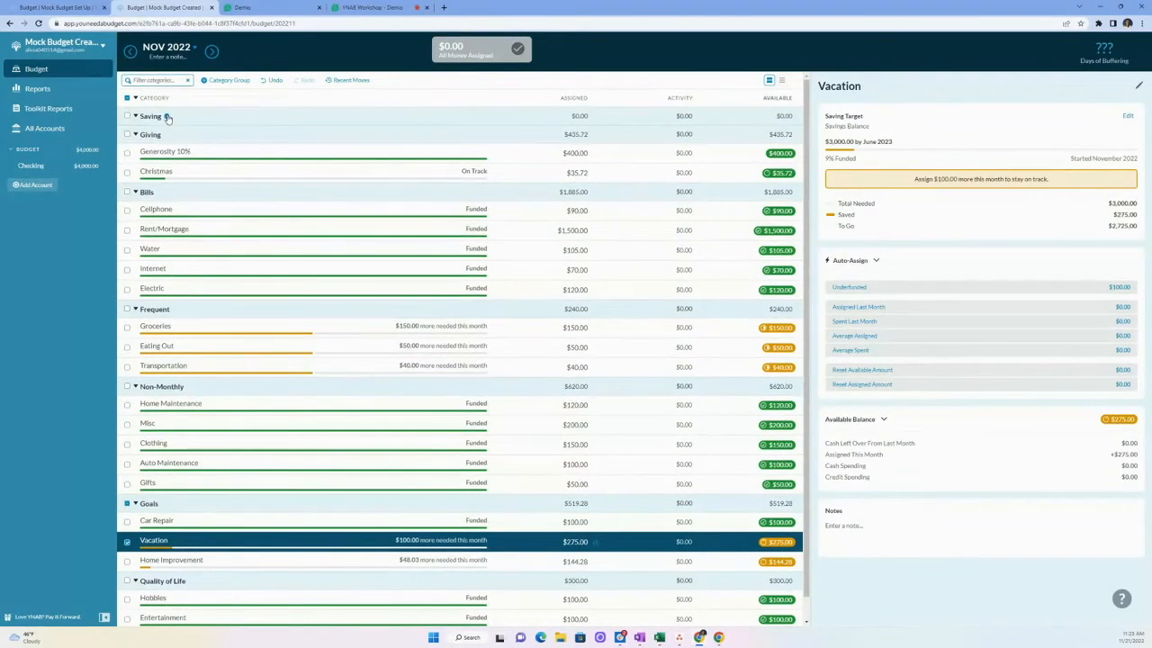
pyautogui.click(167, 118)
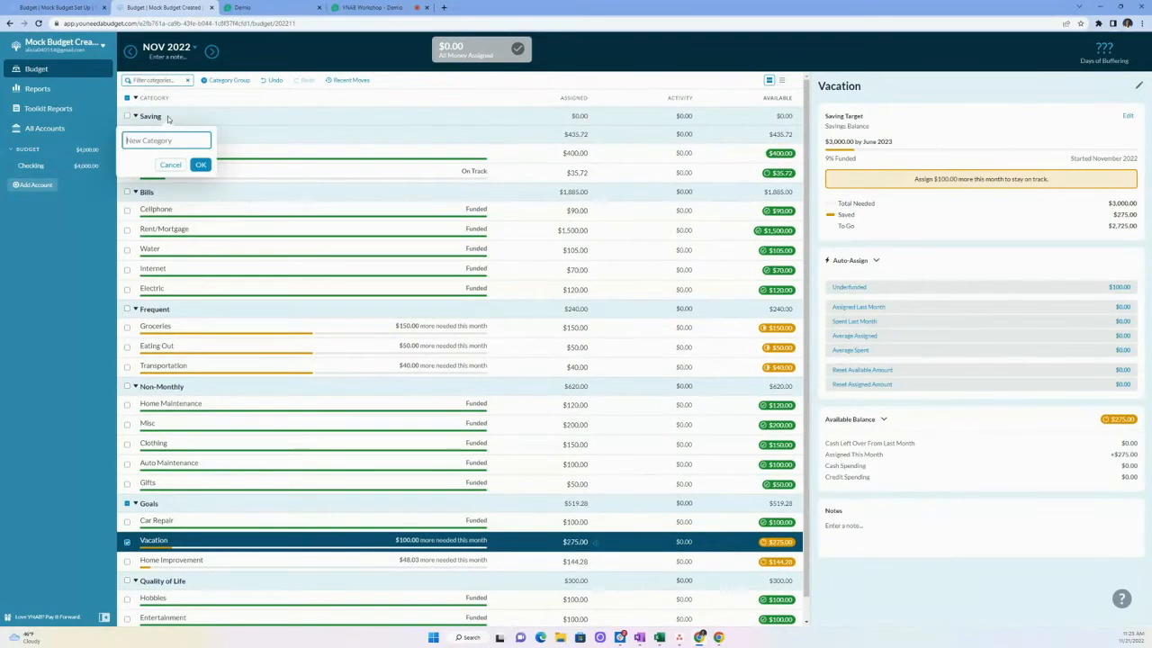
pyautogui.write('Emergency Fund')
pyautogui.click(200, 165)
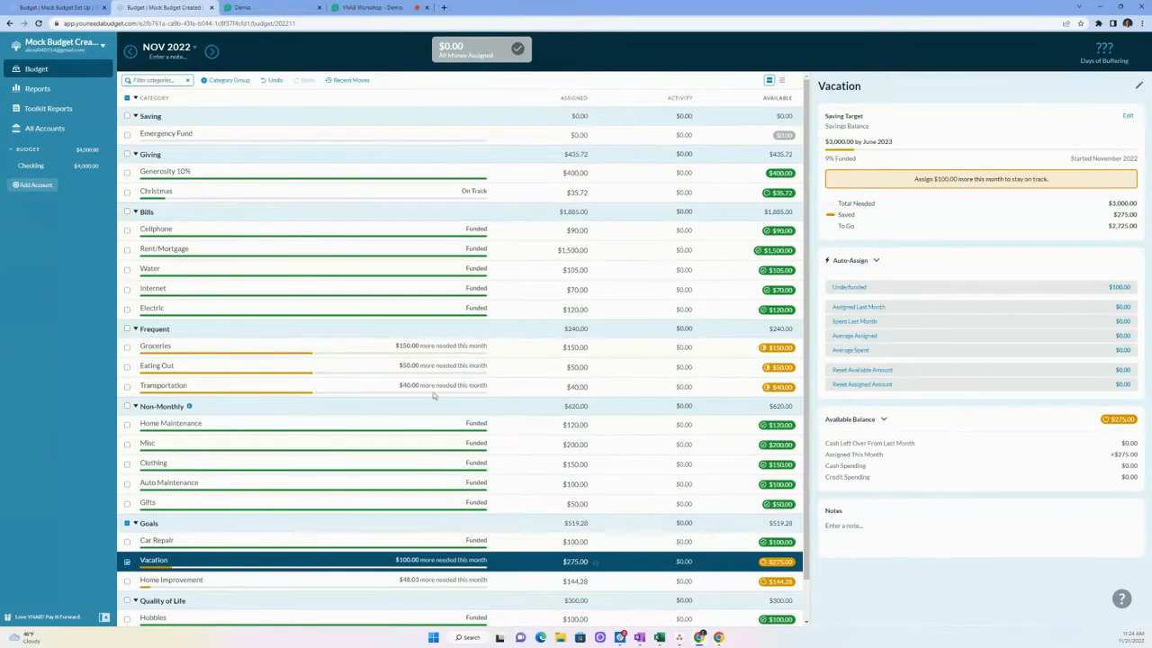
# Start adding an unlinked account nicknamed Visa, of type Credit Card, with a current balance of $500.
pyautogui.click(47, 186)
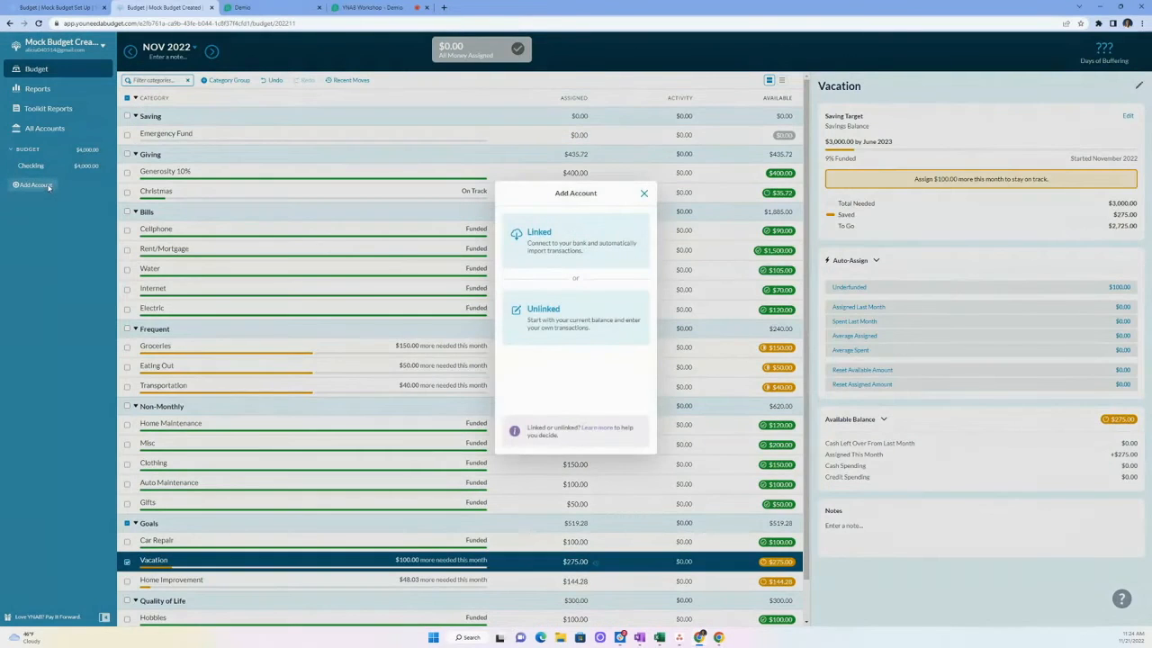
pyautogui.click(578, 314)
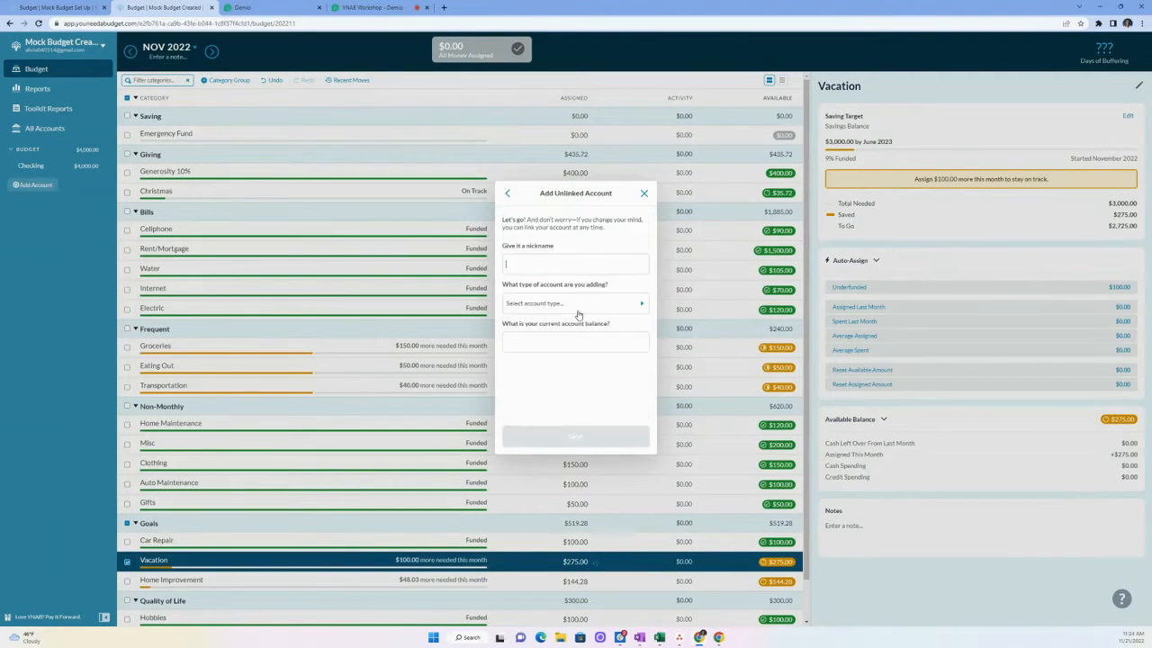
pyautogui.write('Visa')
pyautogui.click(576, 303)
pyautogui.scroll(-1, 579, 308)
pyautogui.scroll(1, 567, 324)
pyautogui.scroll(-1, 580, 324)
pyautogui.scroll(1, 554, 338)
pyautogui.click(550, 341)
pyautogui.click(531, 339)
pyautogui.write('500')
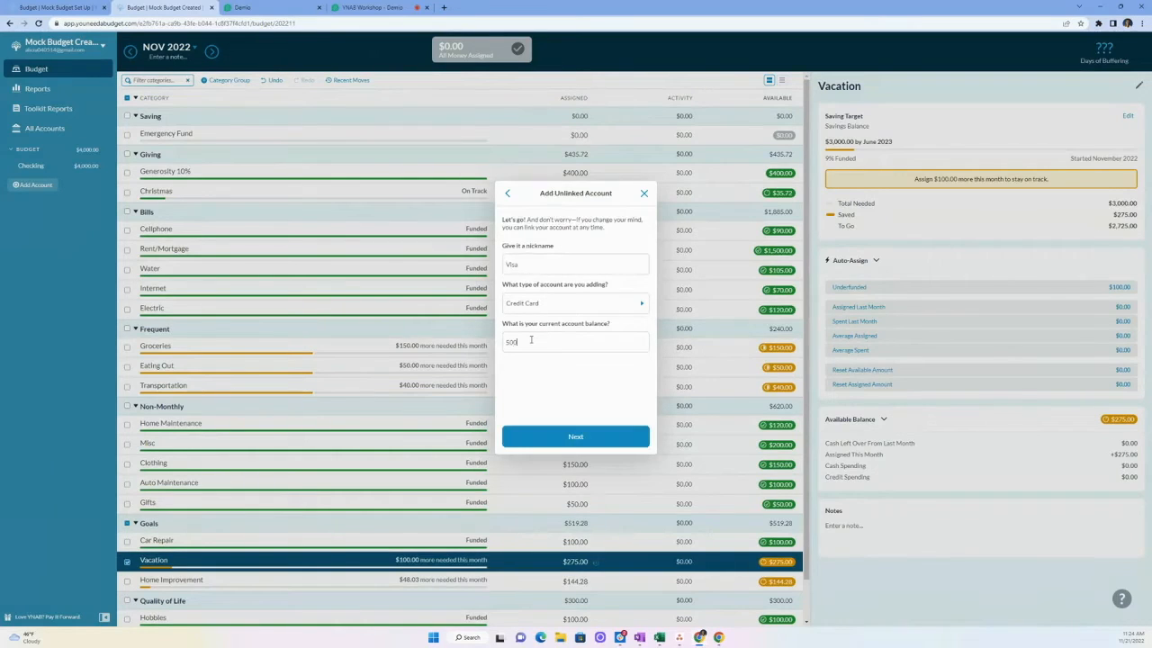
pyautogui.click(582, 439)
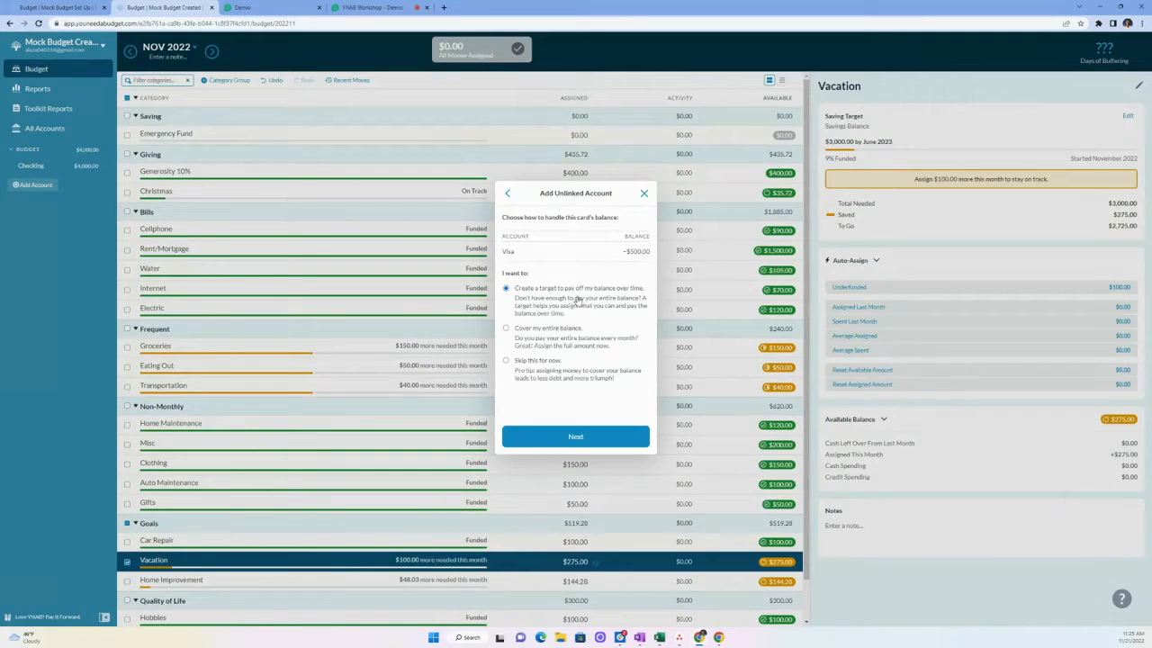
# Choose to create a target that pays off the Visa card's balance over time.
pyautogui.click(515, 329)
pyautogui.click(506, 288)
pyautogui.click(597, 438)
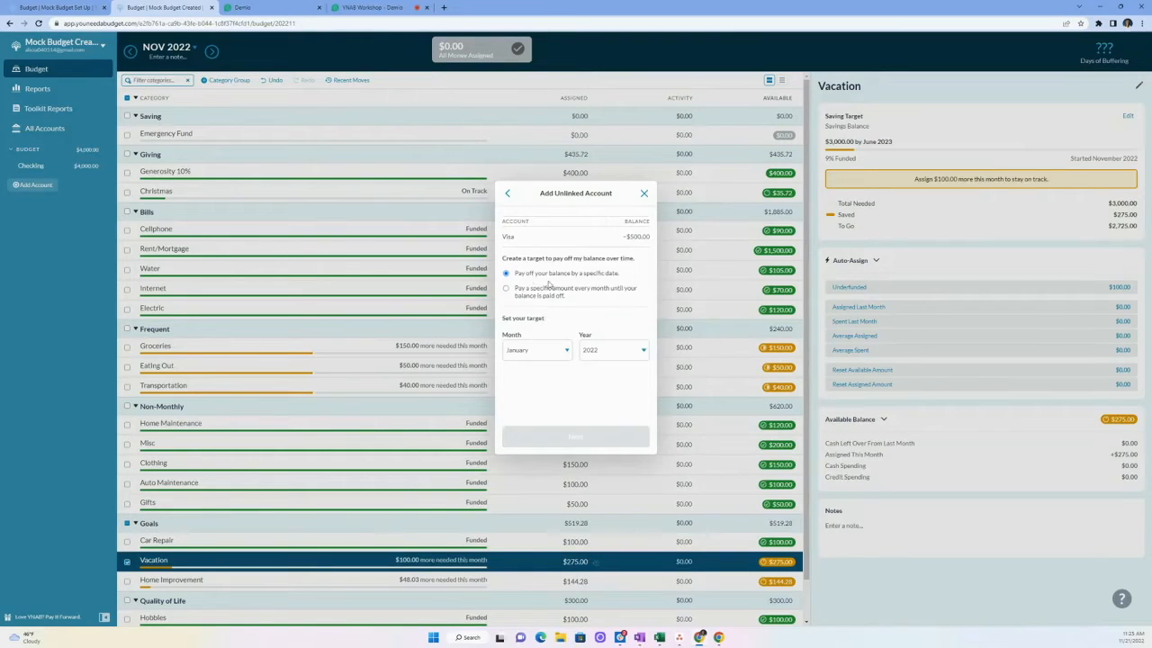
# Try a target that pays off the Visa balance by a specific date, July 2023.
pyautogui.moveTo(586, 279); pyautogui.dragTo(621, 275)
pyautogui.click(595, 302)
pyautogui.moveTo(535, 290); pyautogui.dragTo(609, 292)
pyautogui.click(506, 273)
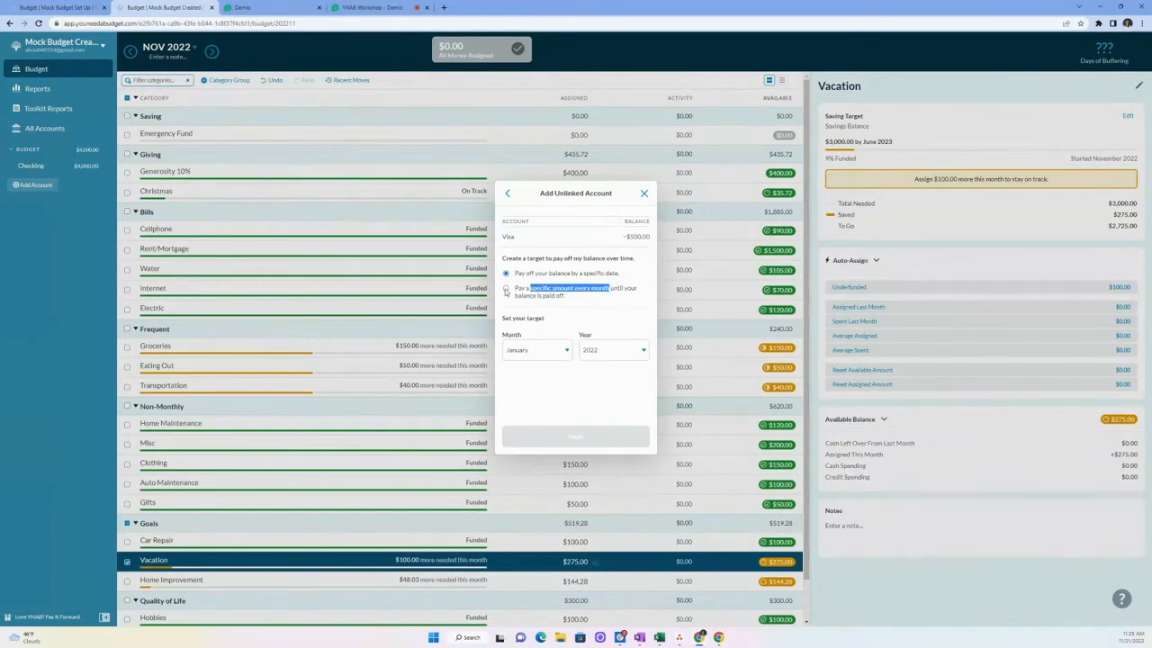
pyautogui.click(544, 352)
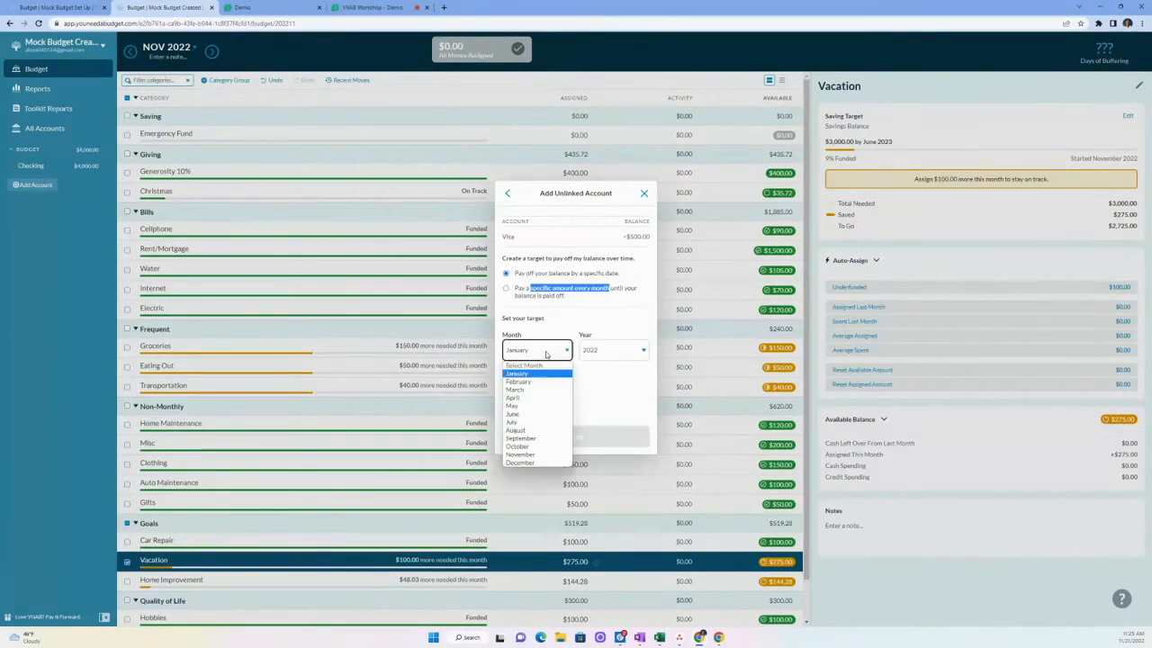
pyautogui.click(537, 423)
pyautogui.click(612, 350)
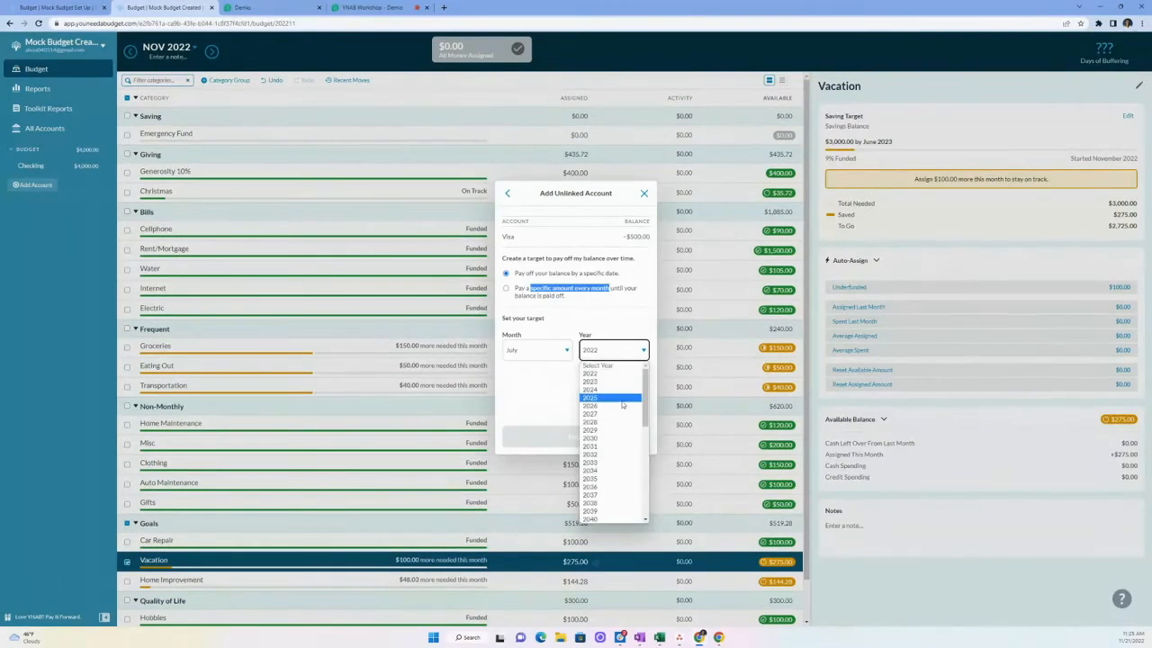
pyautogui.click(622, 383)
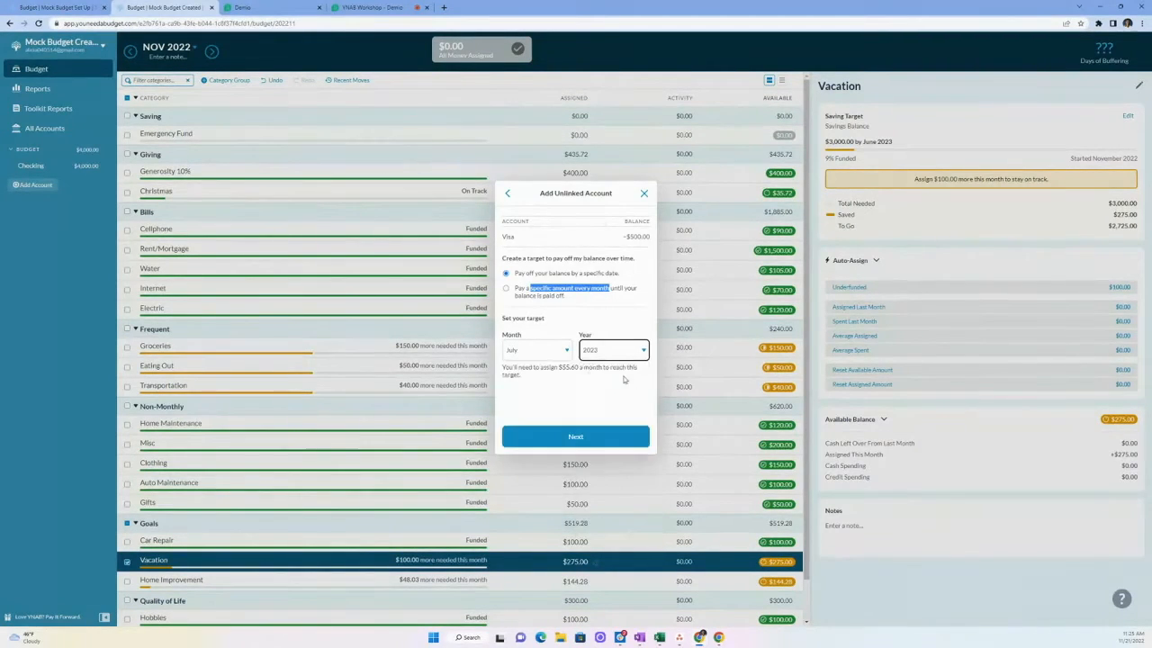
pyautogui.click(563, 369)
pyautogui.moveTo(559, 368); pyautogui.dragTo(579, 369)
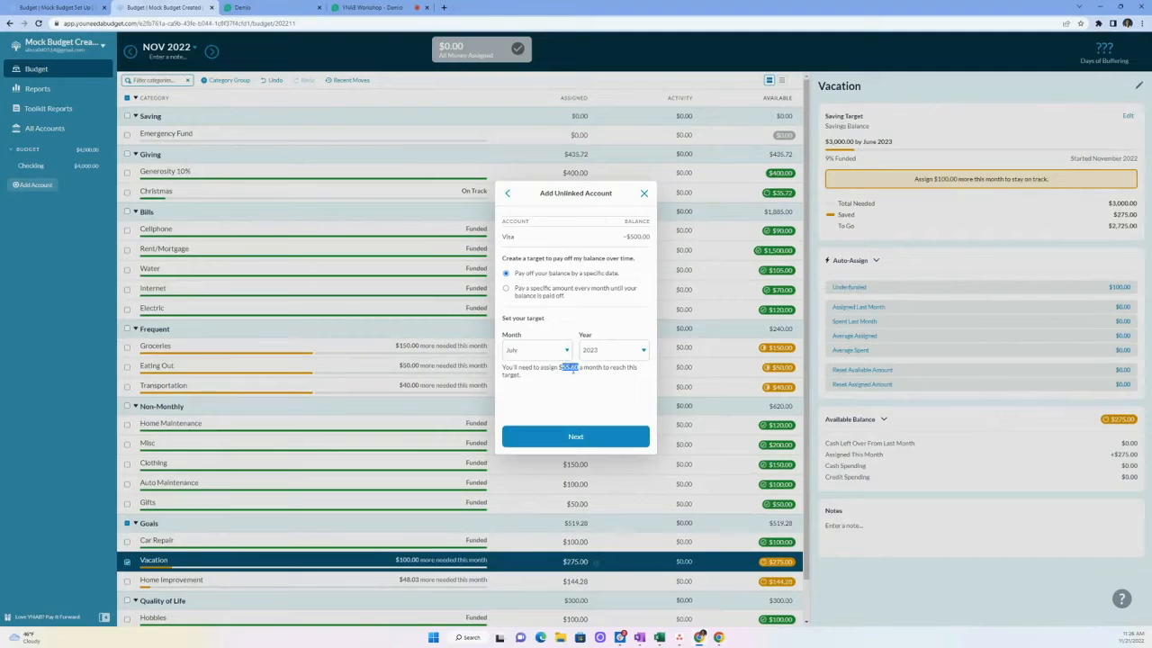
# Set the Visa target to pay $50 every month until the balance is paid off and create the account.
pyautogui.click(506, 288)
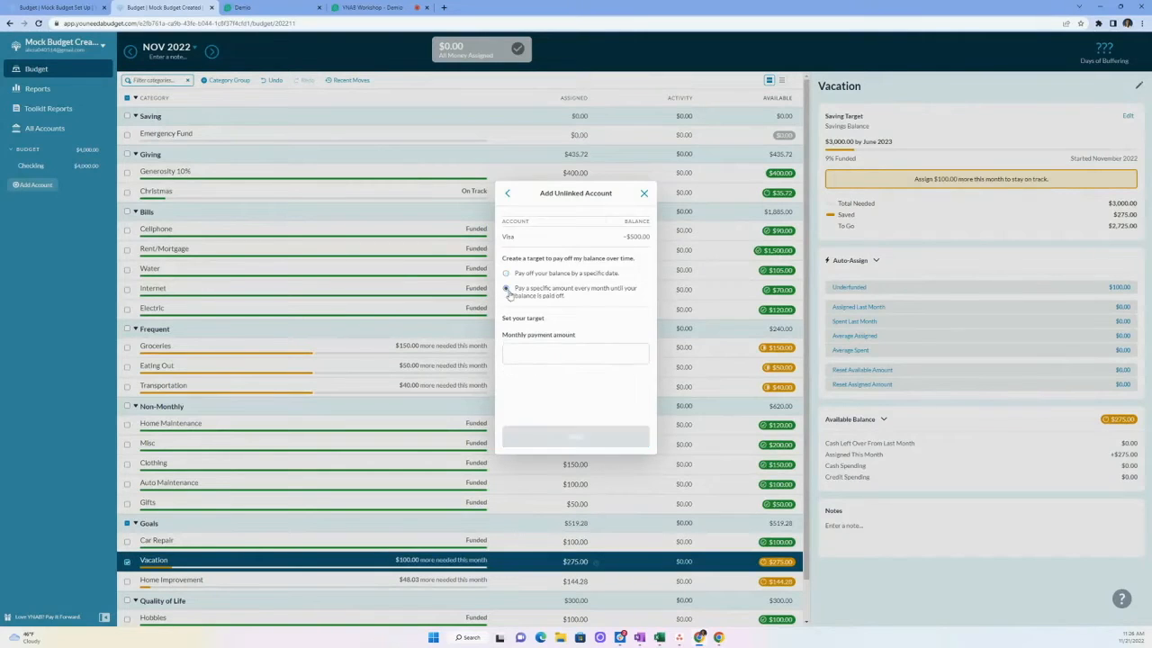
pyautogui.click(552, 357)
pyautogui.write('50')
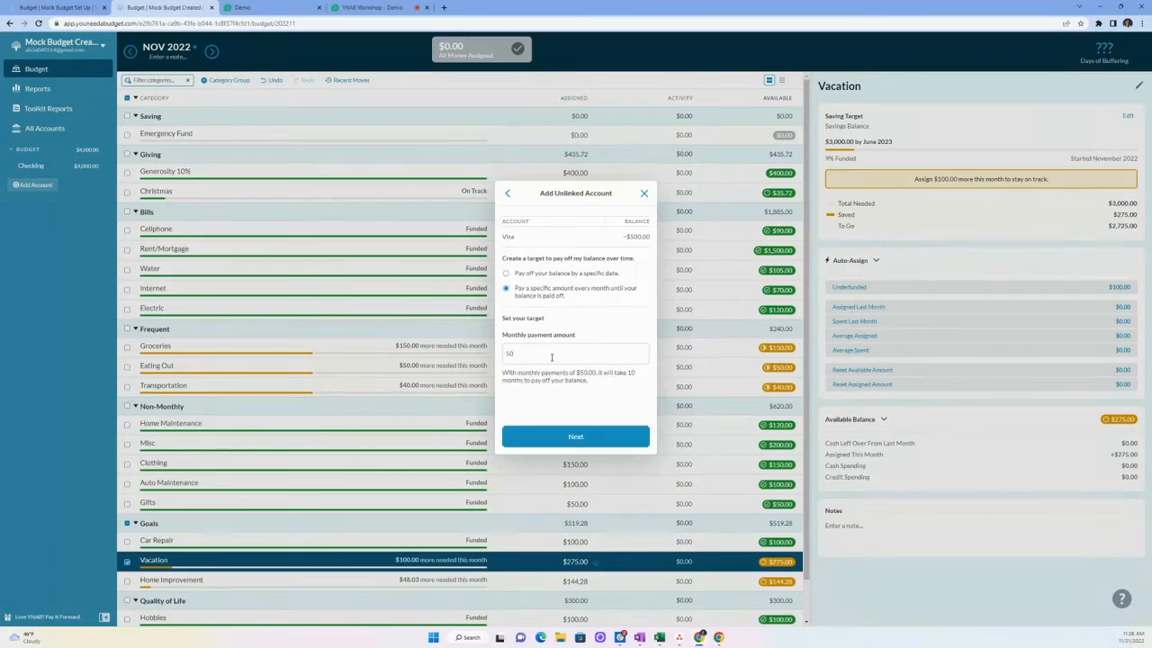
pyautogui.moveTo(627, 372); pyautogui.dragTo(531, 382)
pyautogui.click(559, 376)
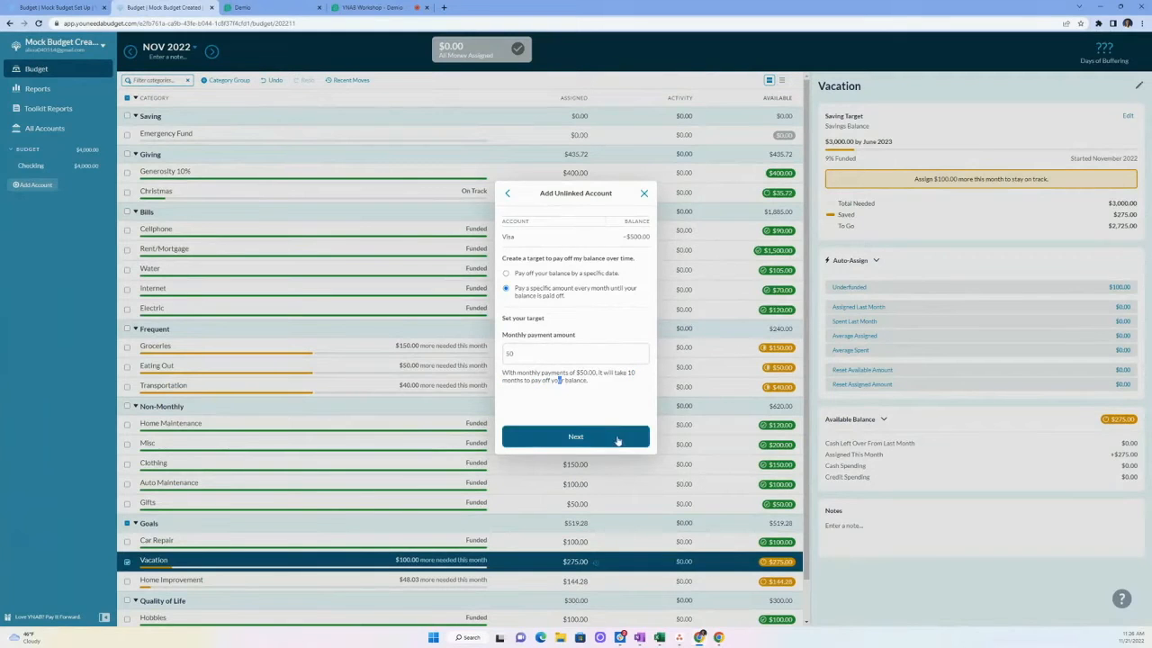
pyautogui.click(620, 443)
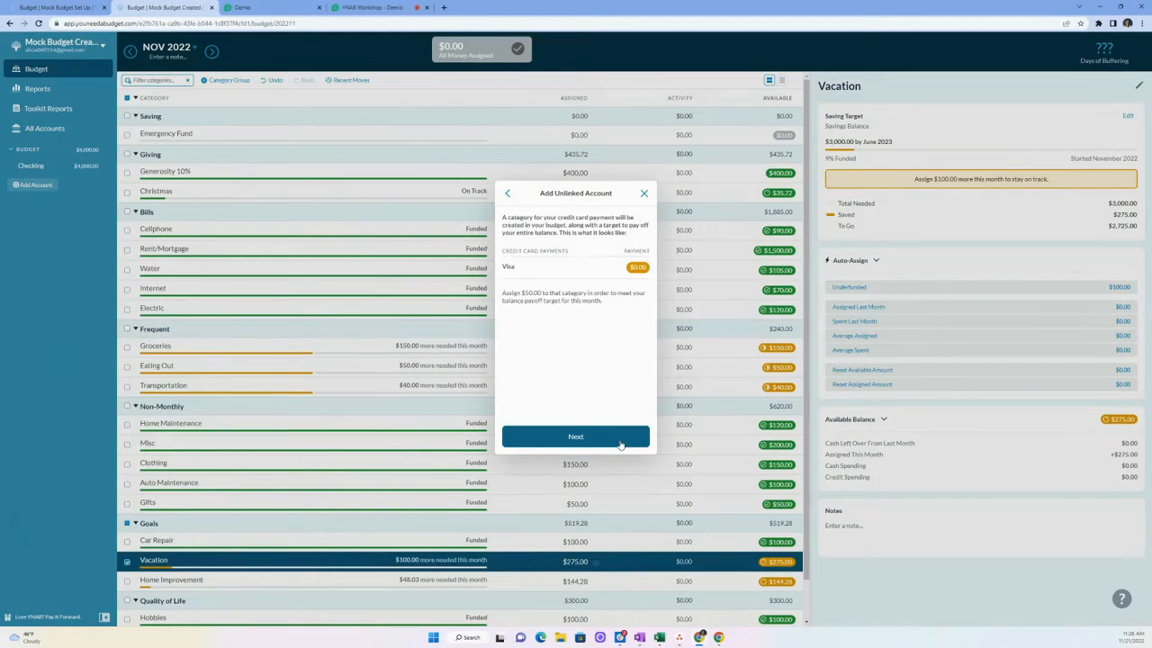
pyautogui.click(620, 443)
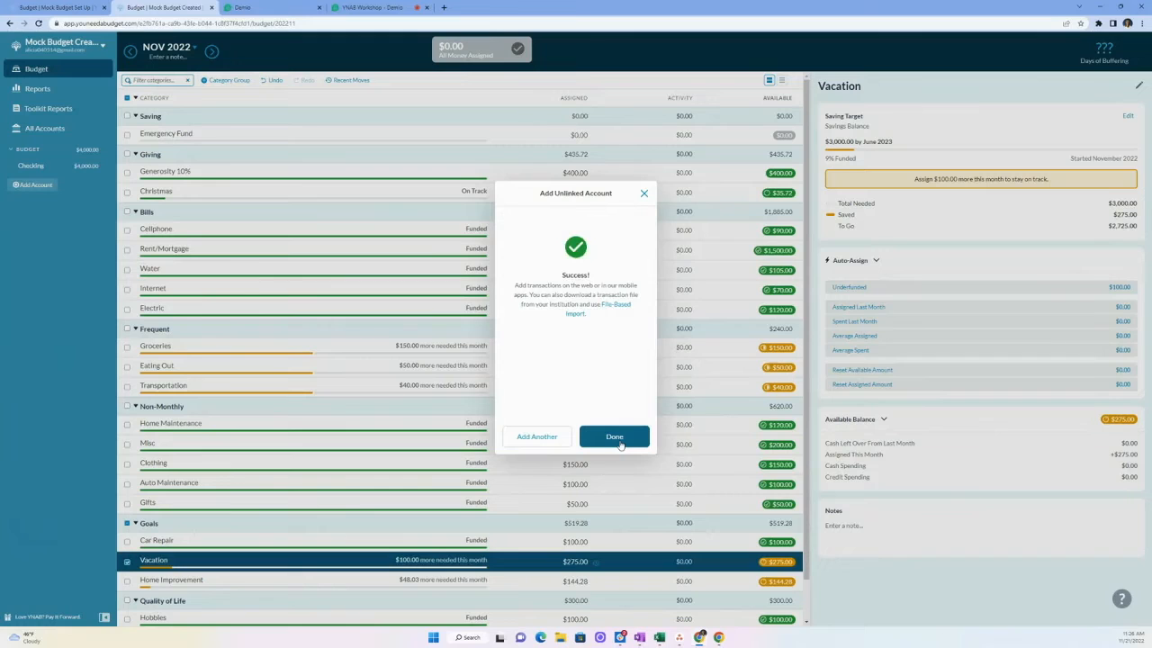
# Finish adding the Visa account, check its register against the Checking account and return to the November budget.
pyautogui.click(615, 438)
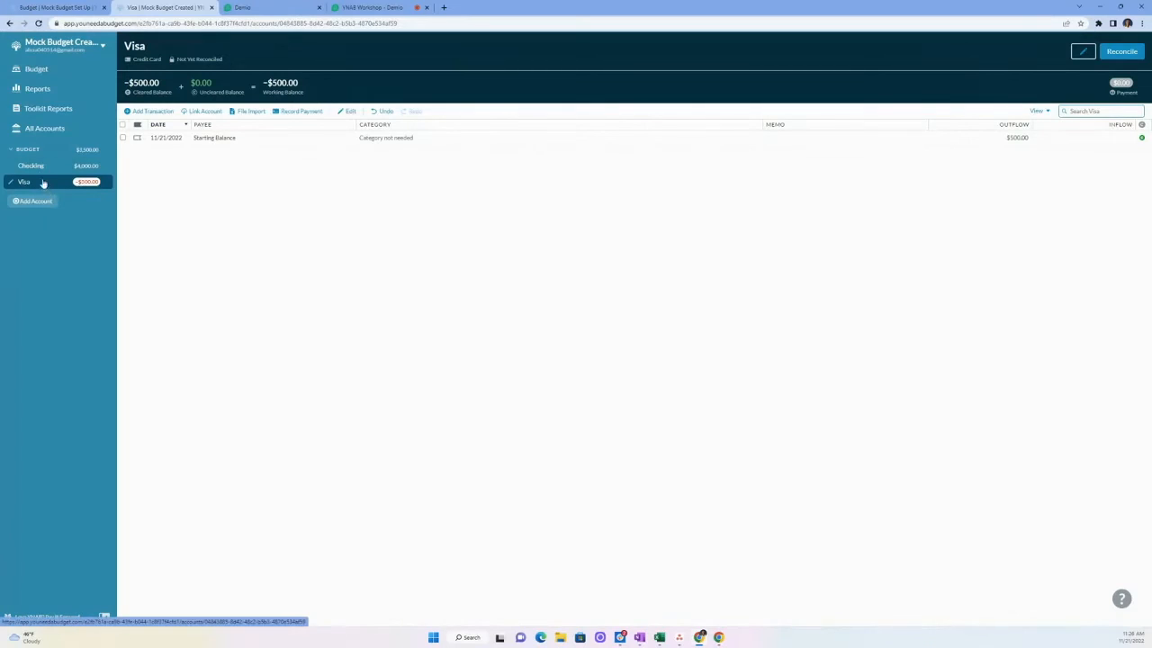
pyautogui.moveTo(37, 166); pyautogui.dragTo(100, 162)
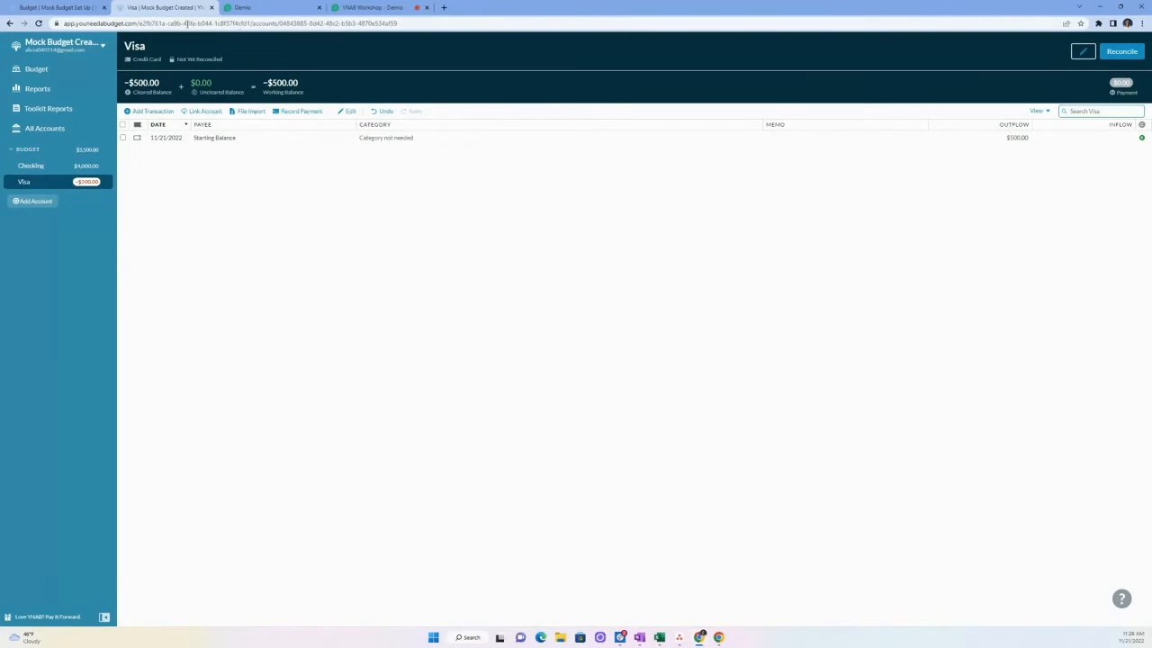
pyautogui.click(45, 72)
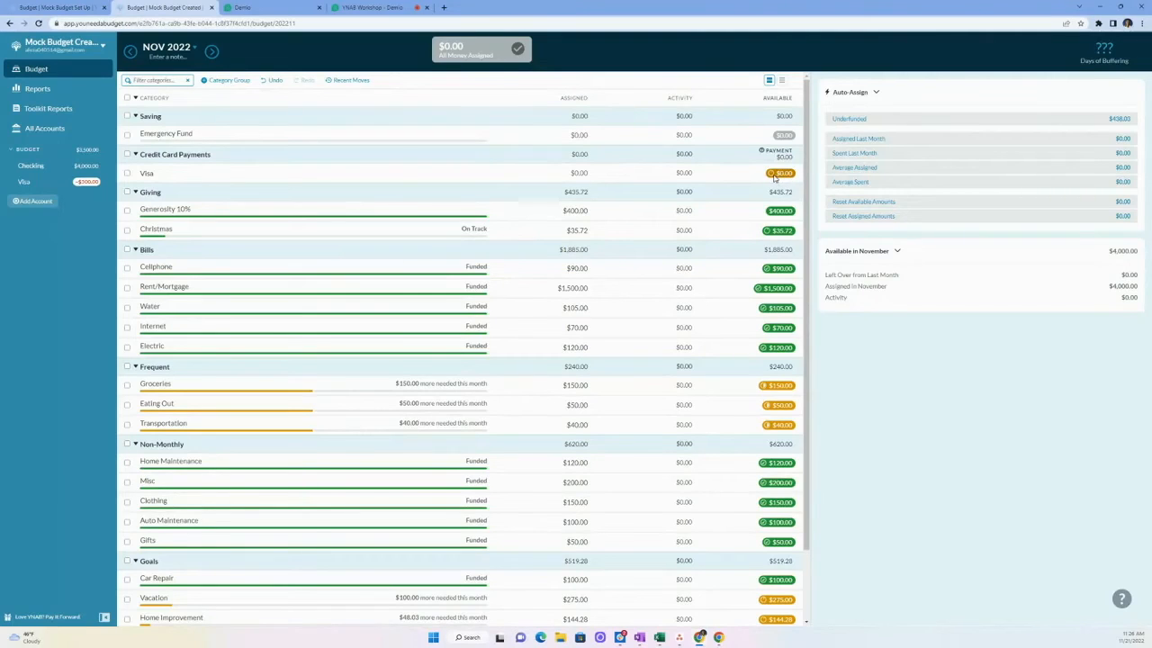
# Assign $50 to the Visa category under Credit Card Payments for November.
pyautogui.moveTo(785, 178)
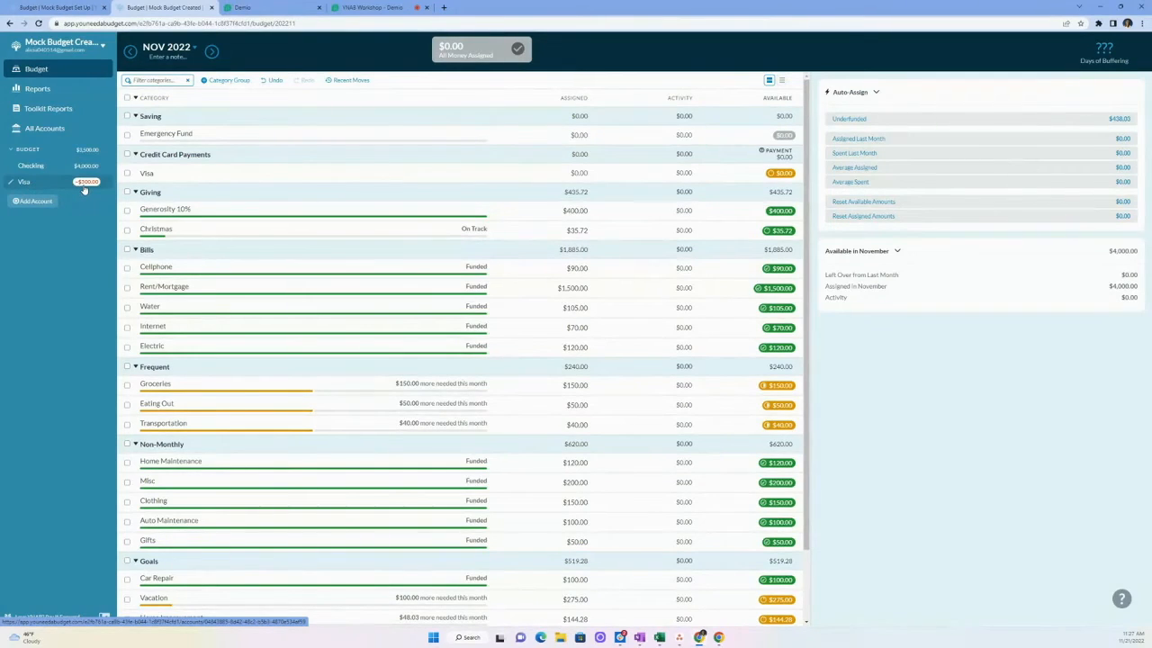
pyautogui.click(549, 173)
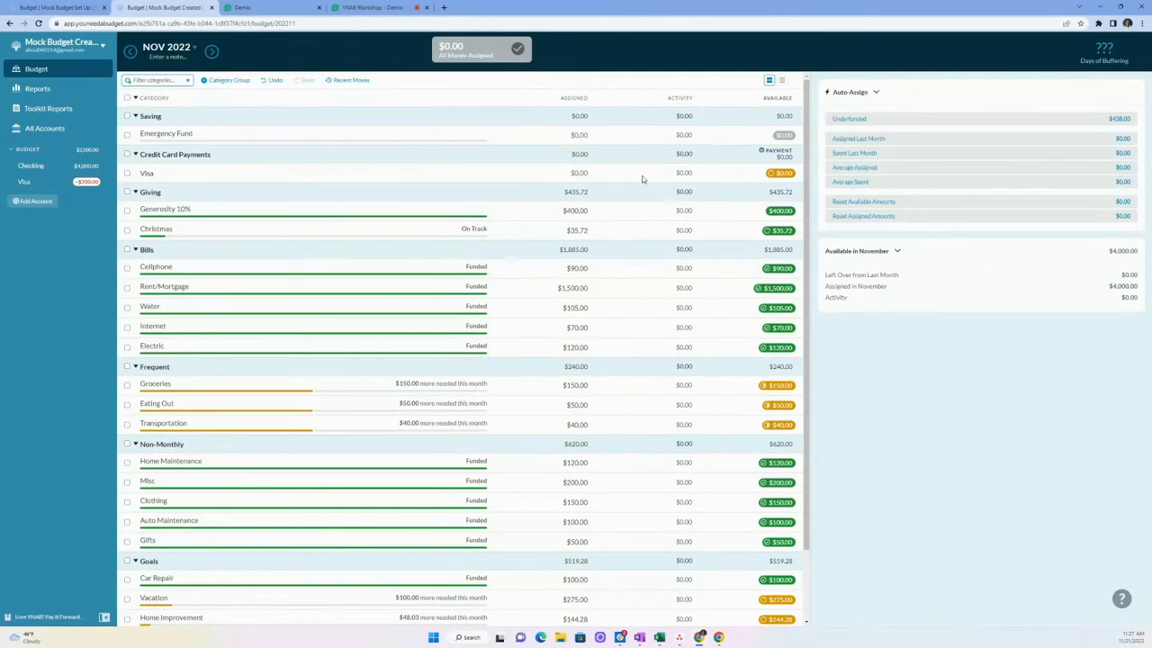
pyautogui.click(939, 297)
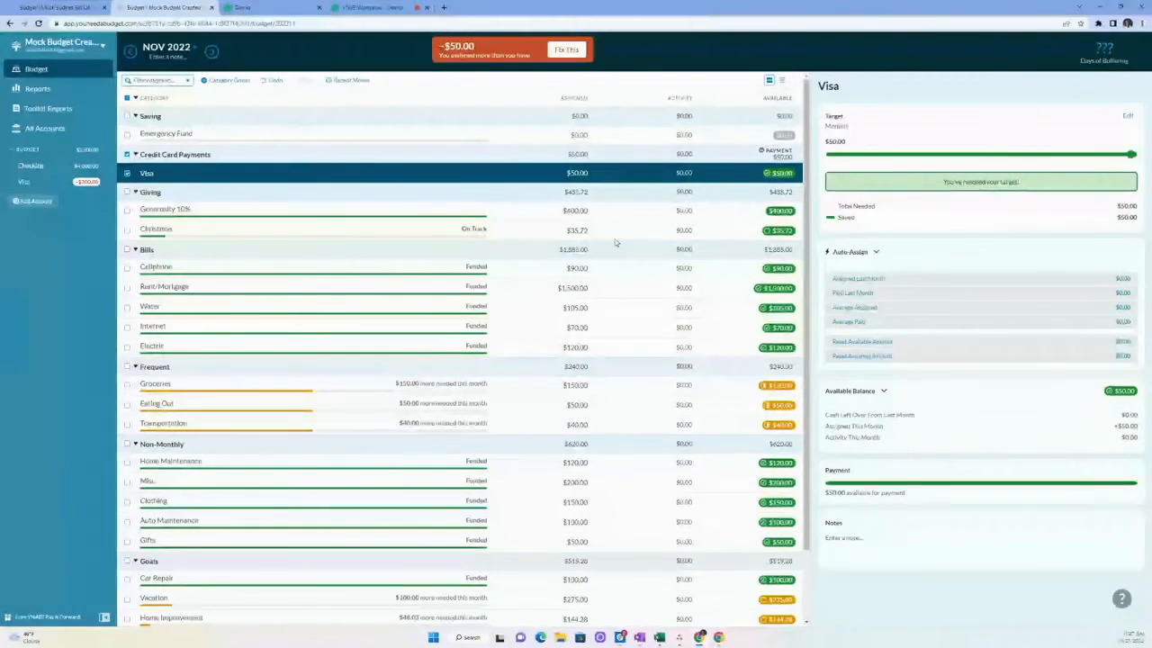
pyautogui.scroll(-1, 620, 456)
pyautogui.scroll(1, 617, 448)
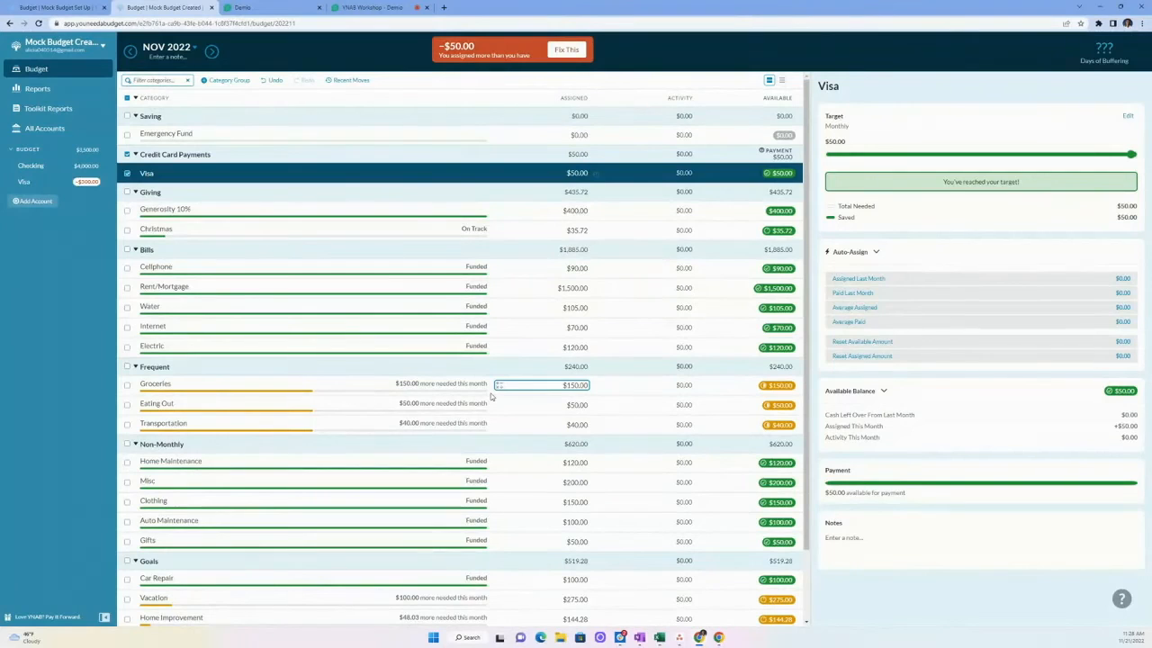
# Start a new transaction in the Checking account dated 11/21/2022 with Aldi as the payee.
pyautogui.click(31, 167)
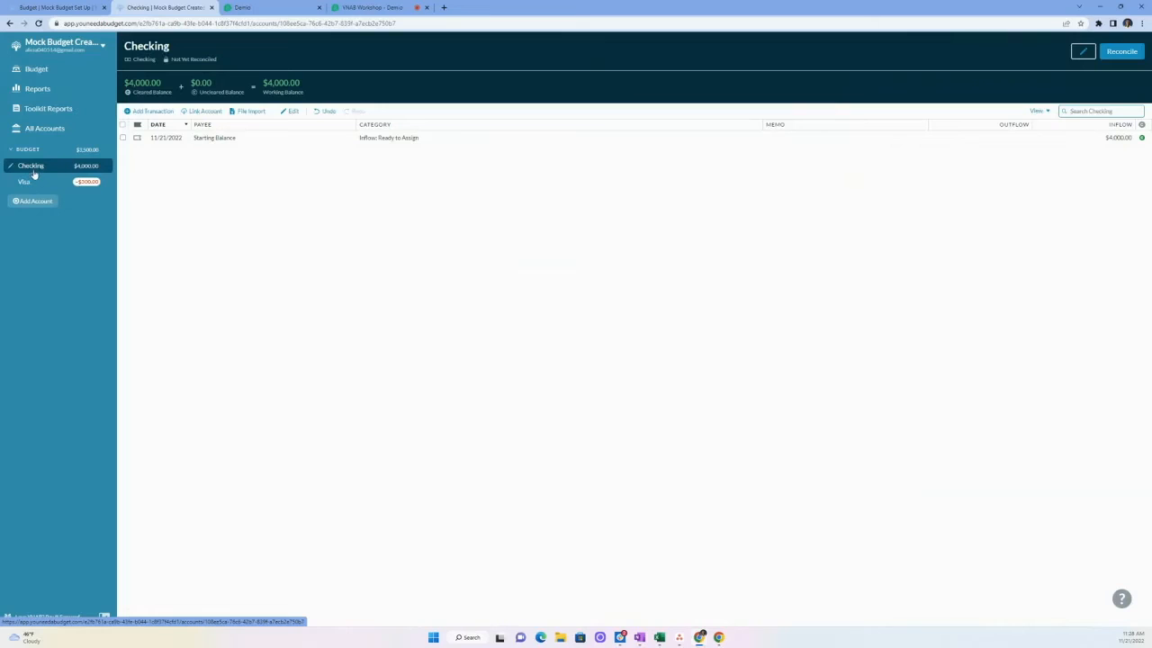
pyautogui.click(147, 111)
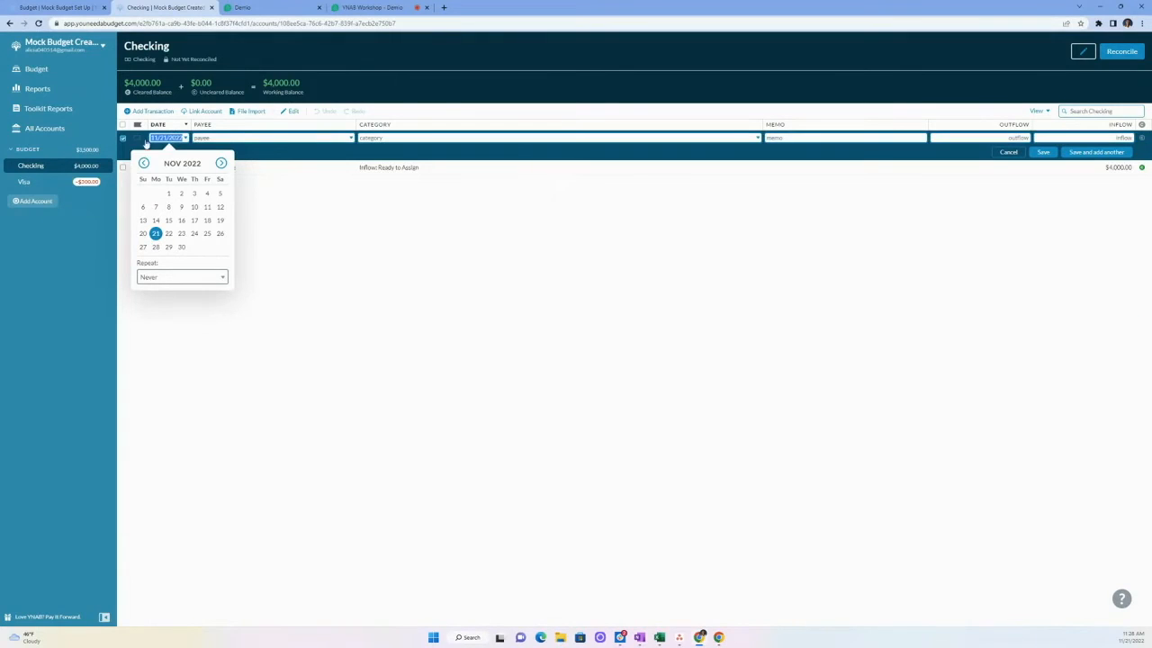
pyautogui.click(343, 137)
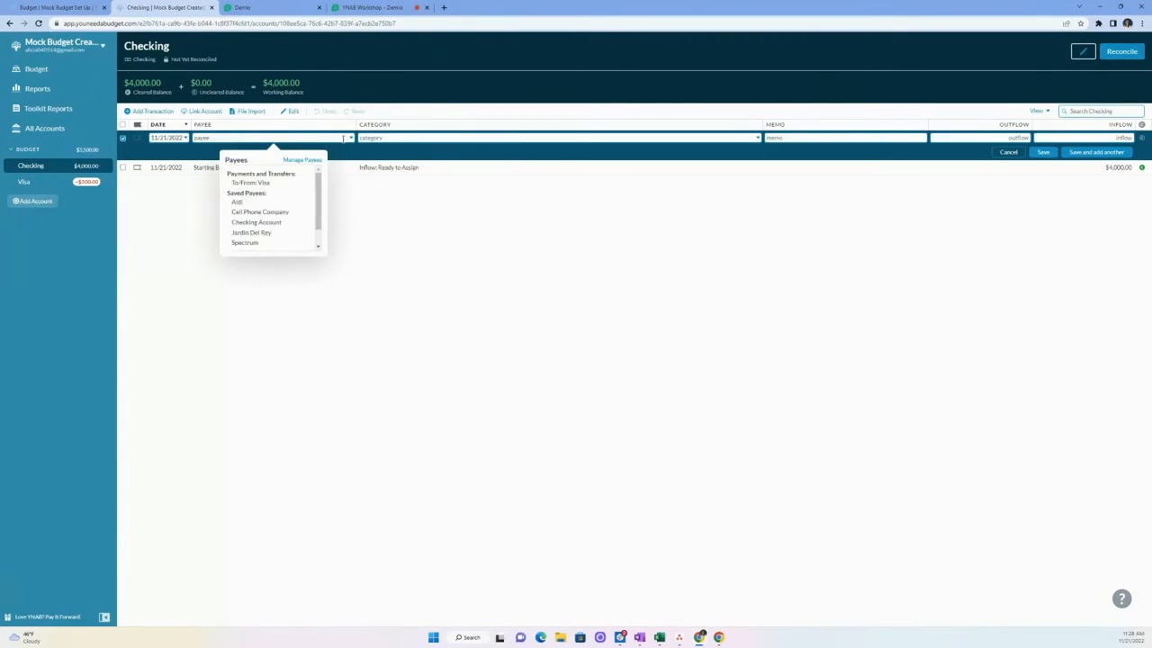
pyautogui.click(237, 204)
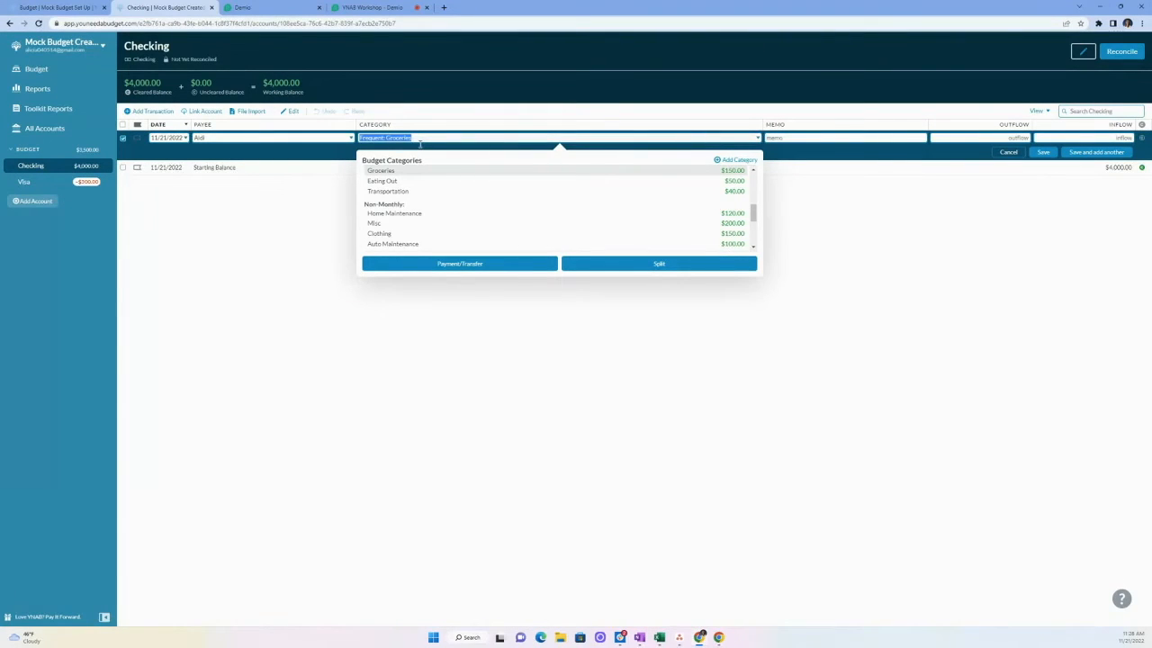
# Search the transaction's categories for "home", and set the category to Groceries under Frequent.
pyautogui.write('ome')
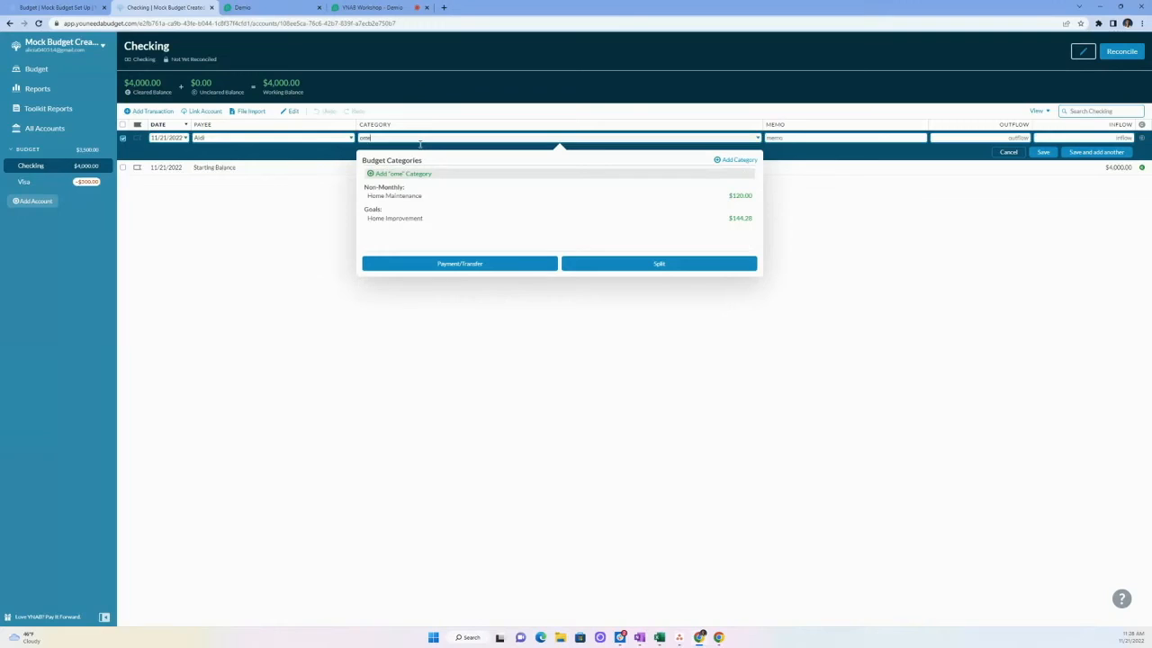
pyautogui.click(360, 138)
pyautogui.write('h')
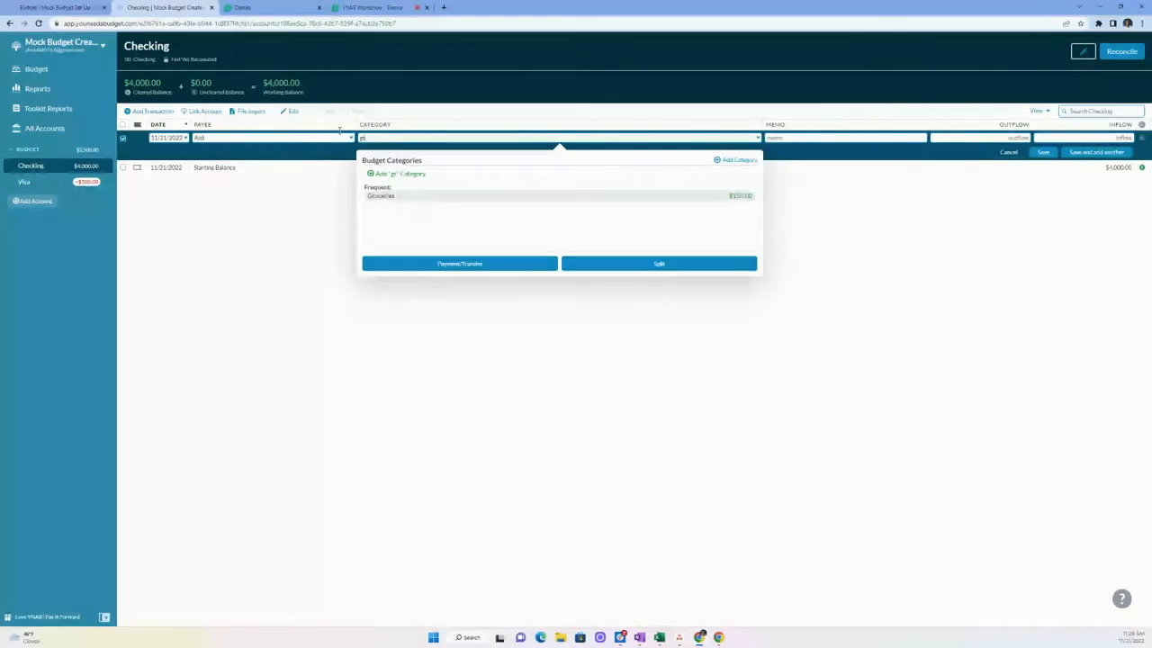
pyautogui.write('oceries')
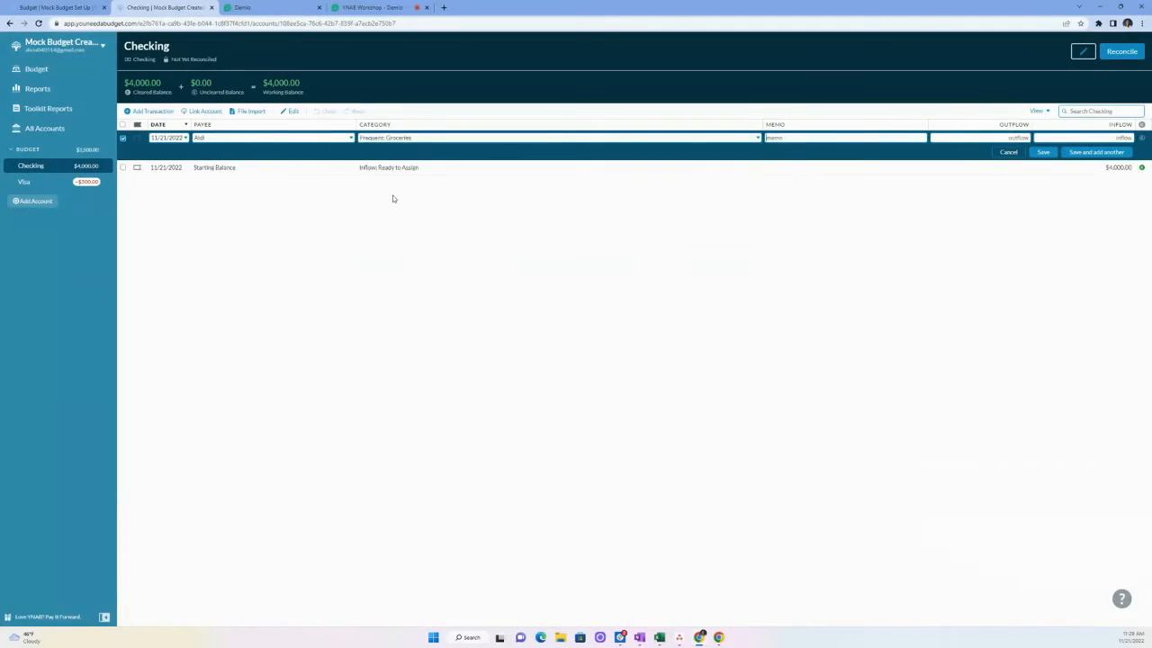
pyautogui.click(390, 198)
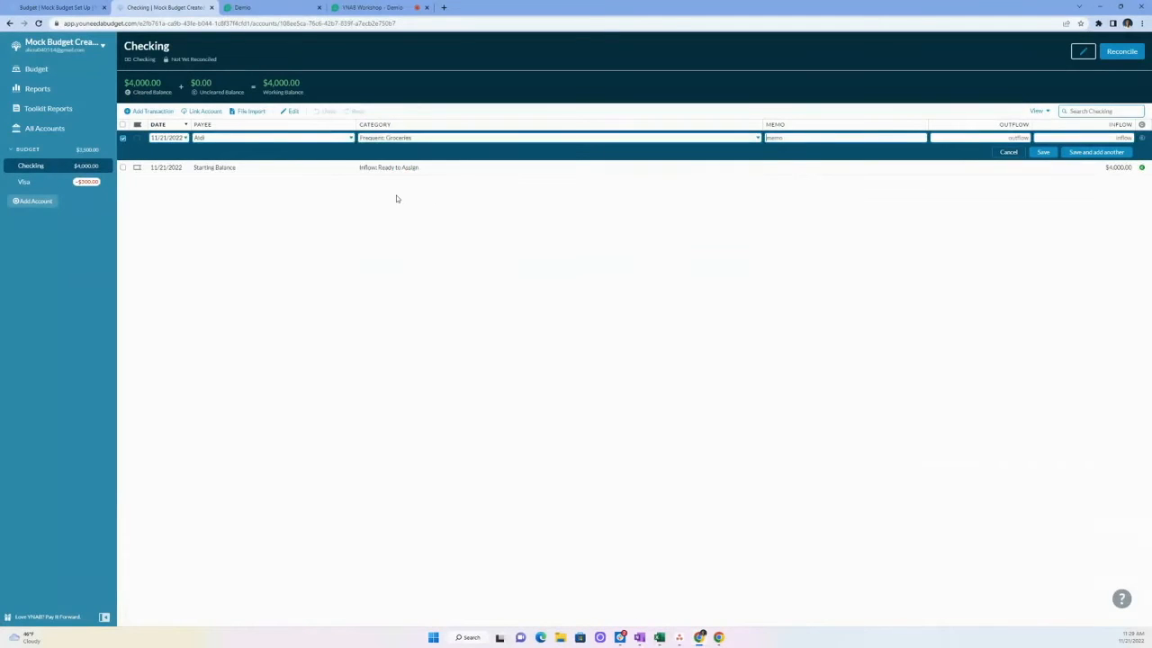
# Set the Aldi transaction's outflow to $150 and save it.
pyautogui.click(1032, 139)
pyautogui.write('150')
pyautogui.click(1042, 153)
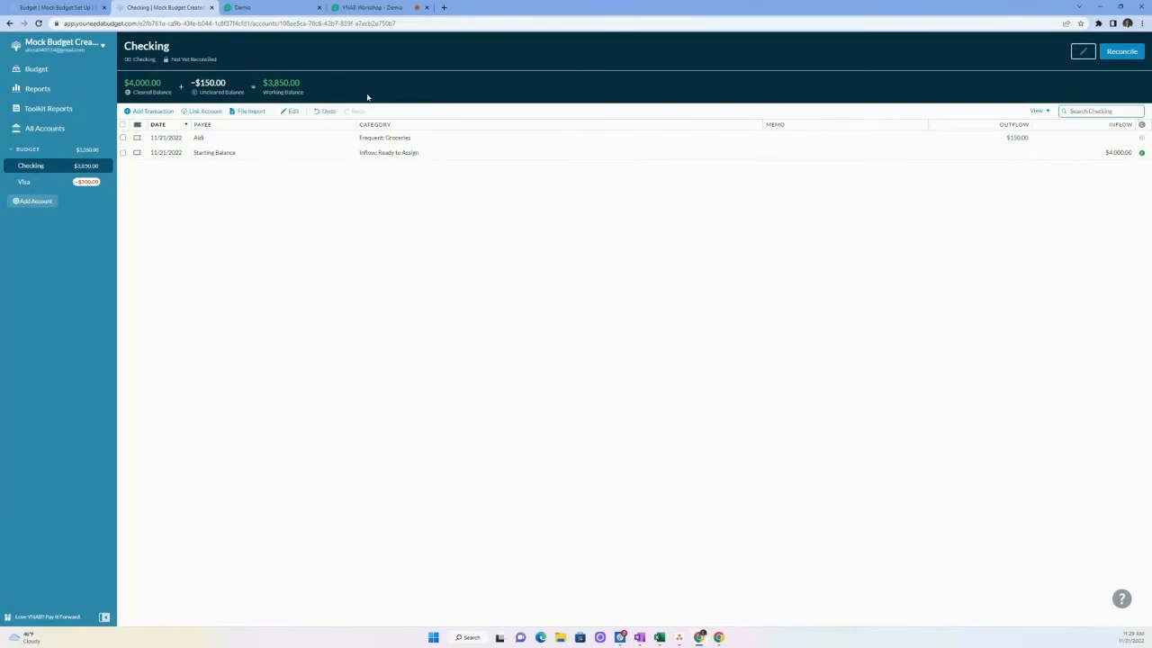
# Mark the Aldi transaction as cleared in the Checking register.
pyautogui.moveTo(276, 84)
pyautogui.click(1142, 139)
pyautogui.moveTo(200, 93)
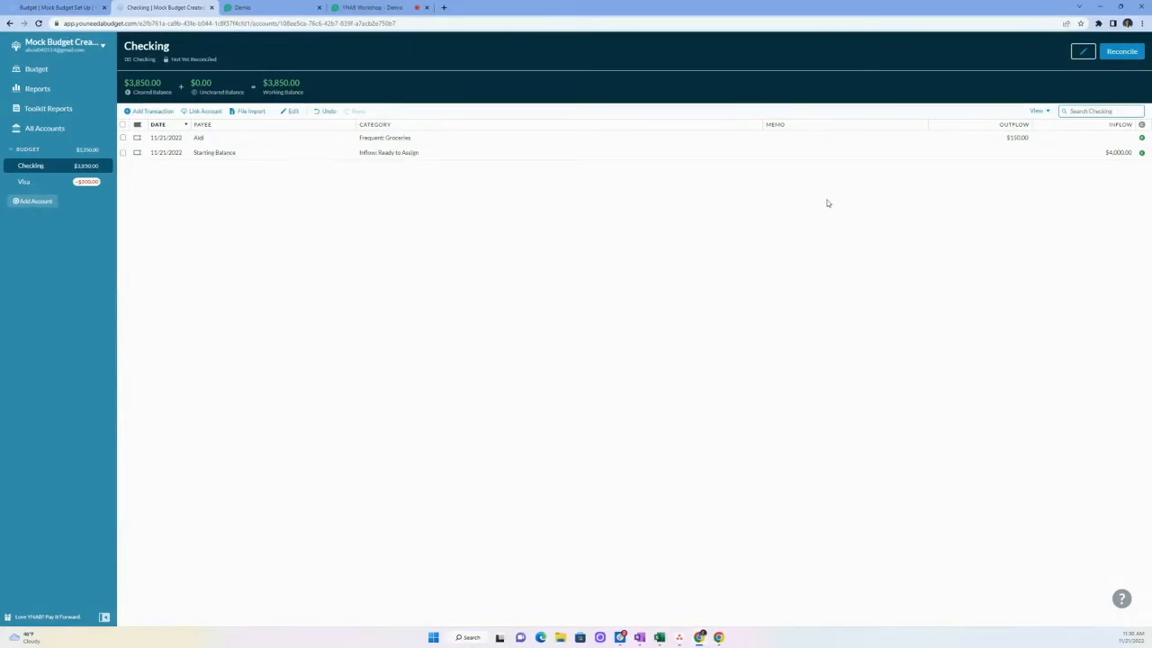
# Start reconciling the Checking account, reject the suggested balance and enter 3500 as the current balance.
pyautogui.click(1124, 55)
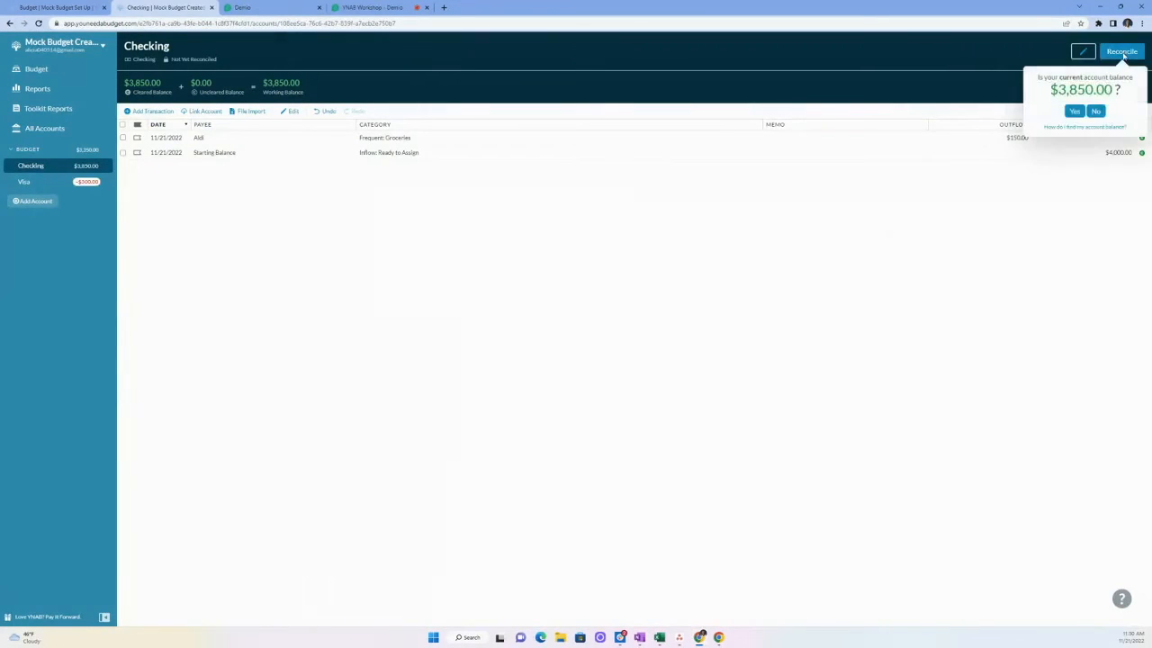
pyautogui.moveTo(1059, 89); pyautogui.dragTo(1114, 90)
pyautogui.click(1116, 90)
pyautogui.click(1096, 111)
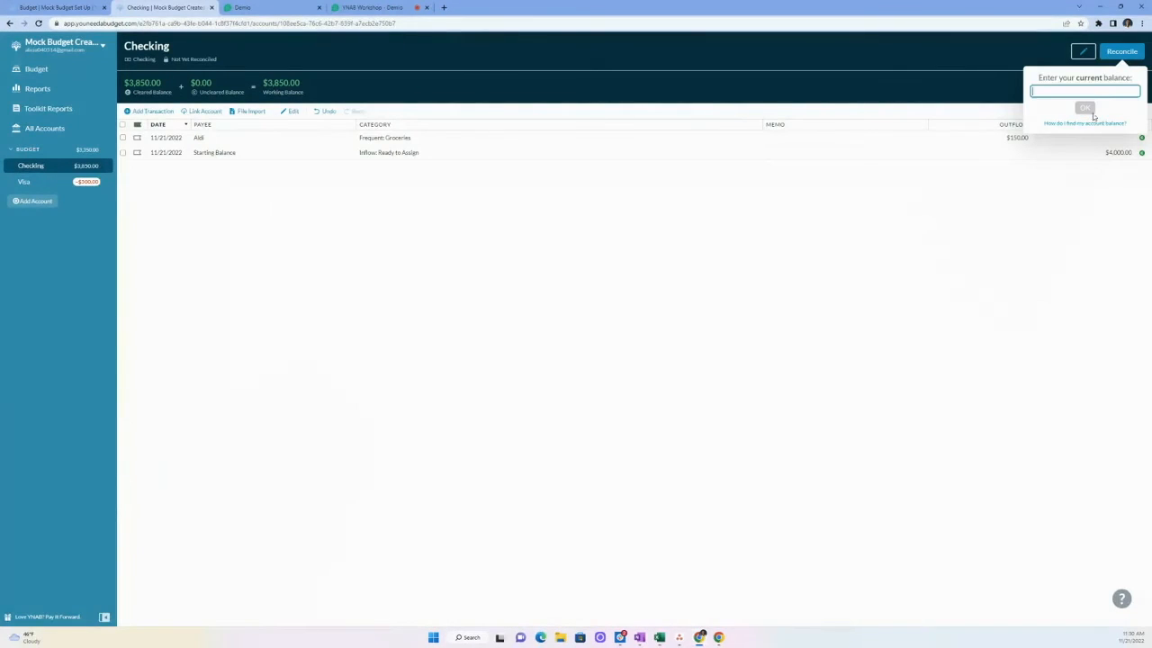
pyautogui.write('3500')
pyautogui.click(1086, 106)
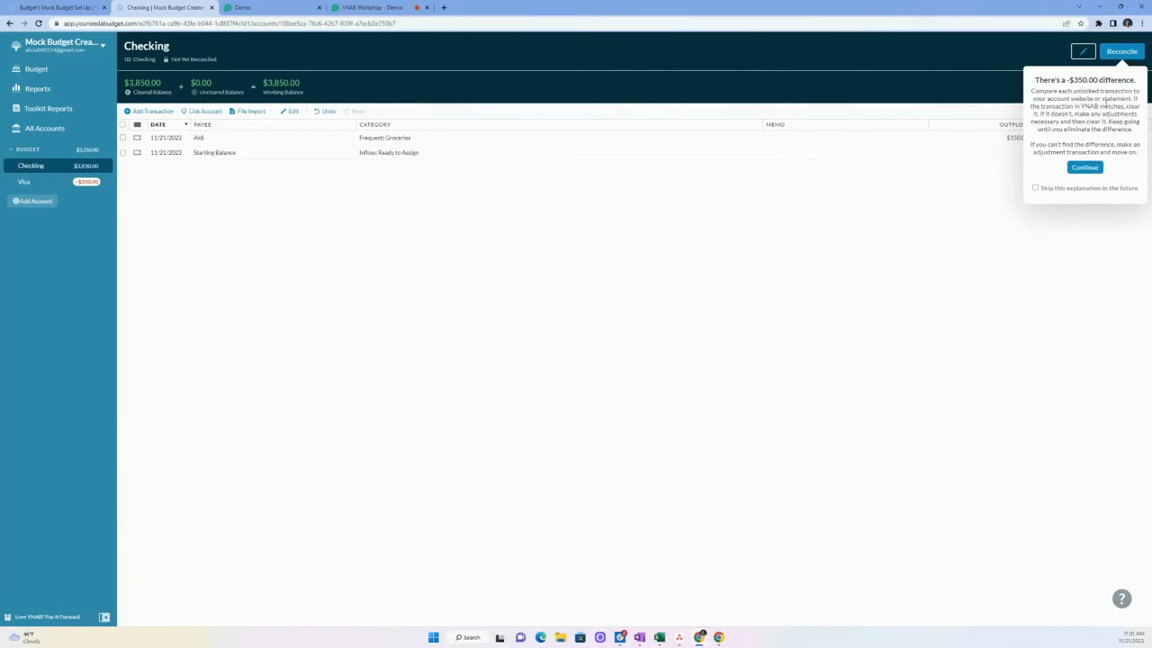
# Continue past the balance difference, create the adjustment and finish reconciling the Checking account.
pyautogui.moveTo(1069, 80); pyautogui.dragTo(1096, 80)
pyautogui.click(1085, 167)
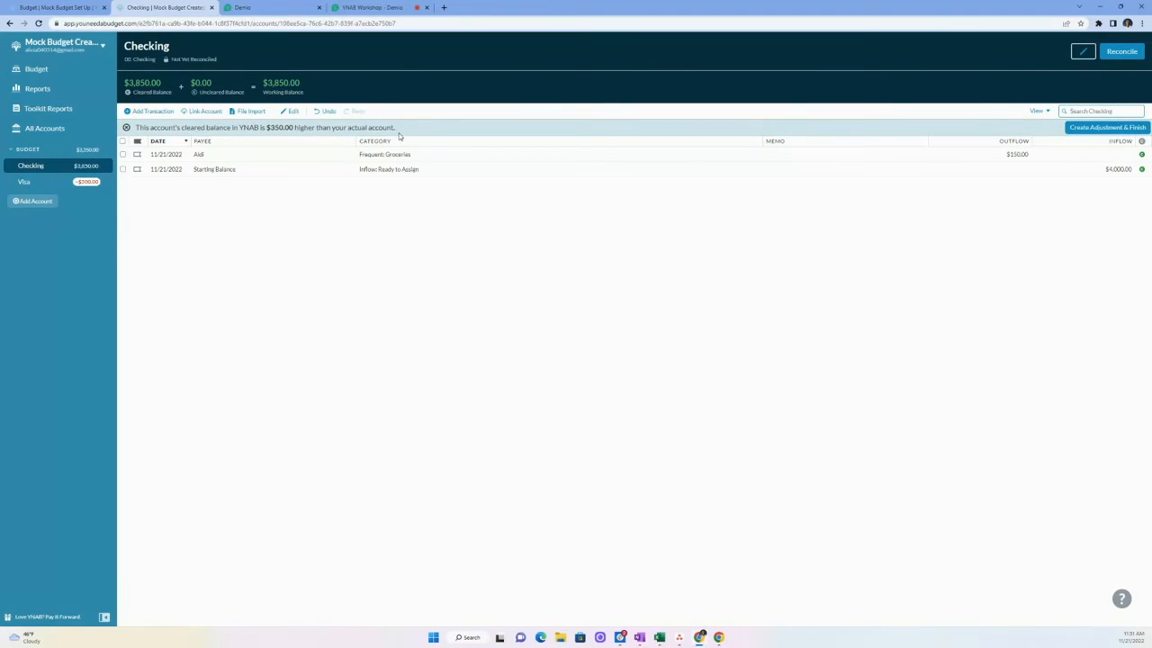
pyautogui.click(1121, 129)
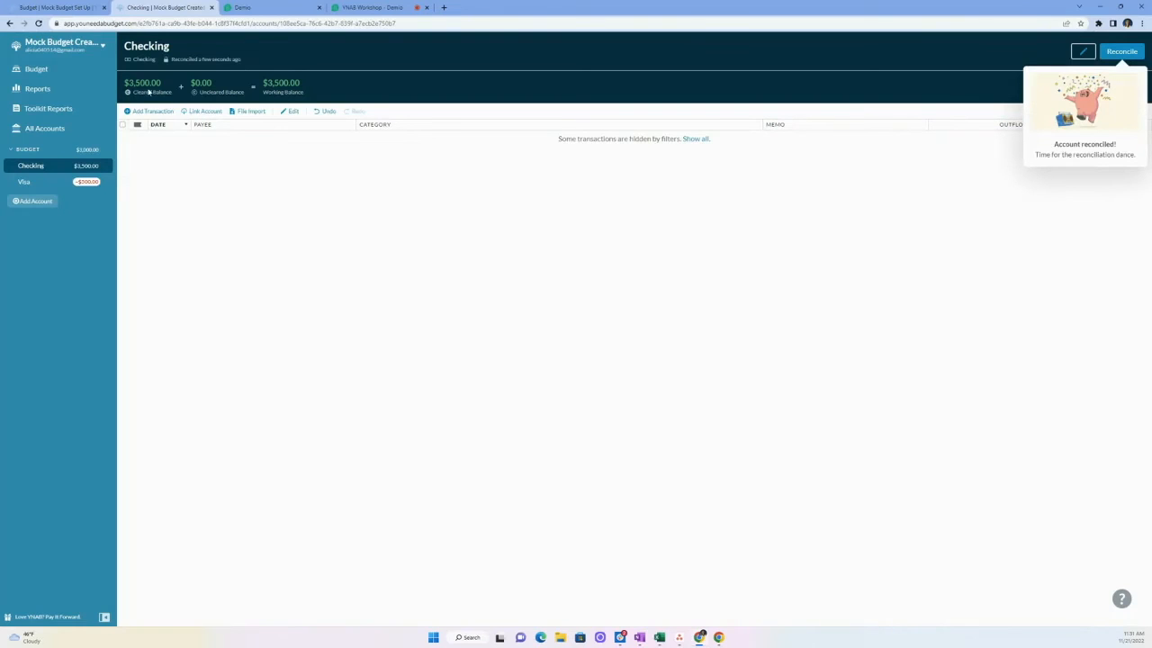
pyautogui.moveTo(172, 101)
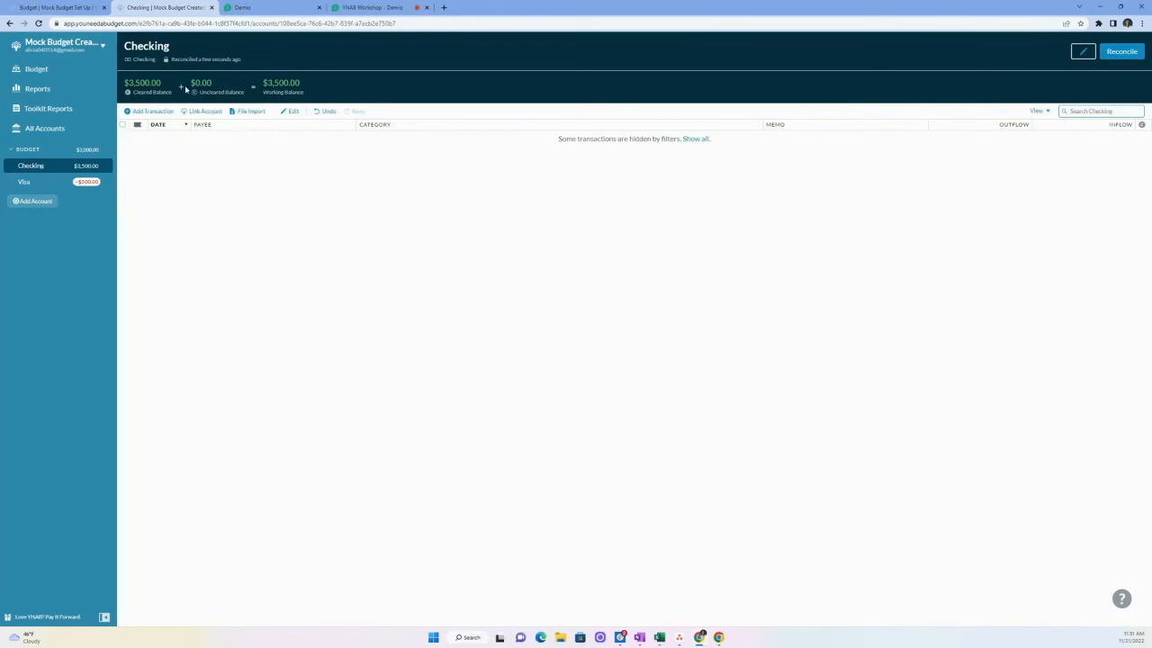
pyautogui.moveTo(236, 89)
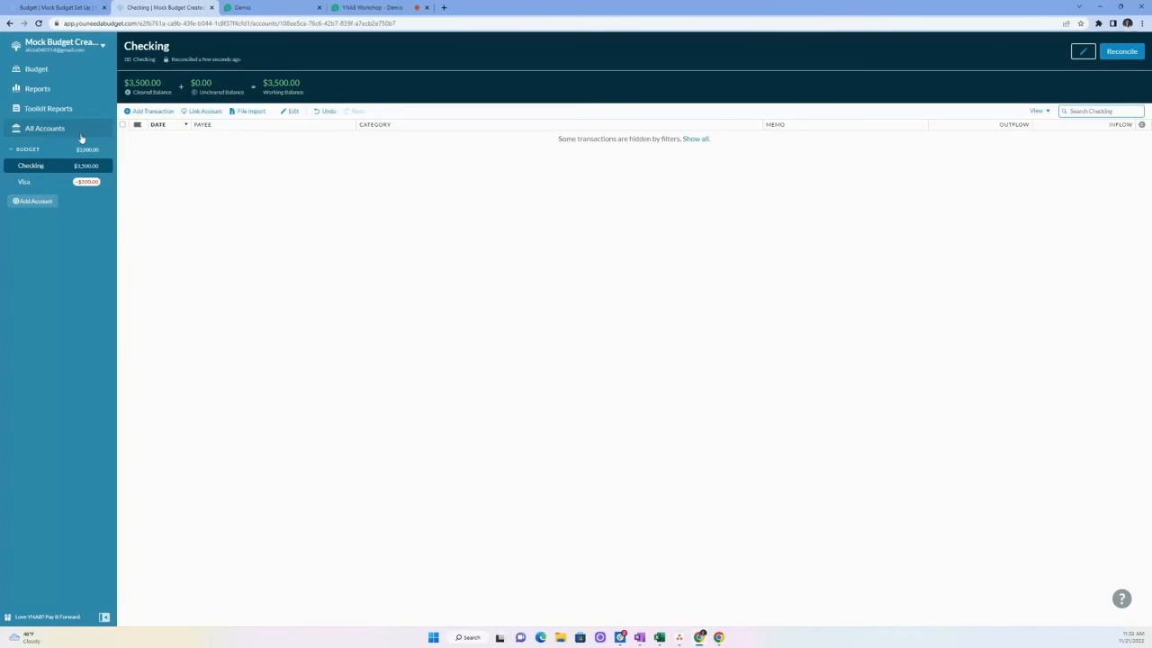
# Return to the November budget and examine the overassigned amount and the category balances.
pyautogui.click(56, 72)
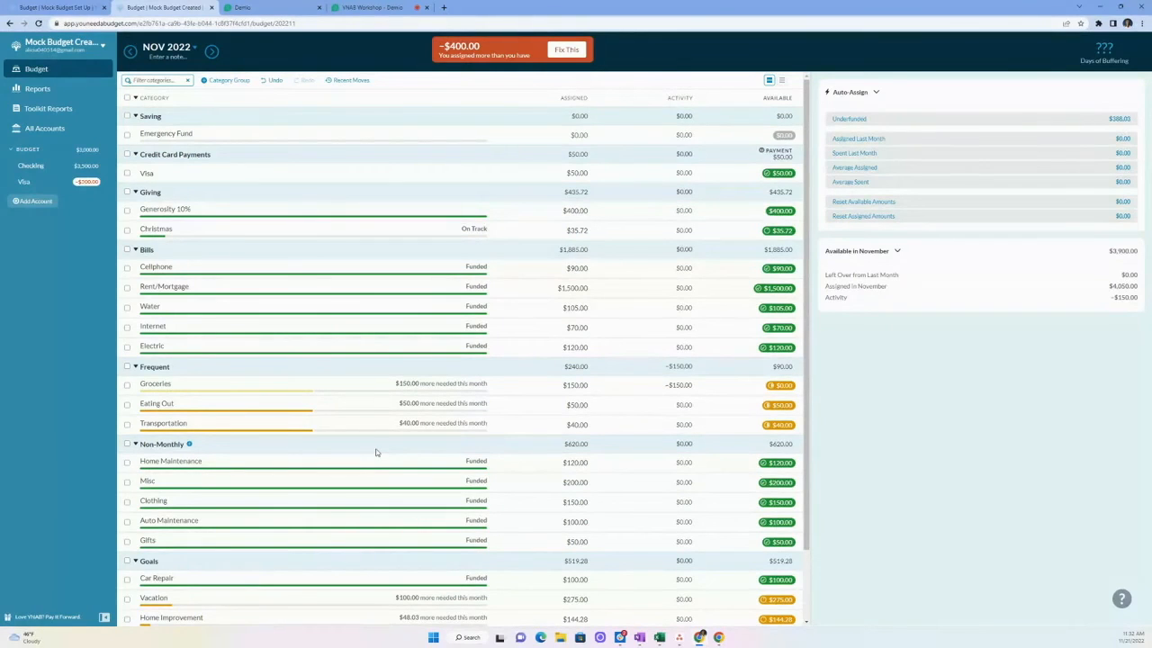
pyautogui.scroll(-1, 540, 482)
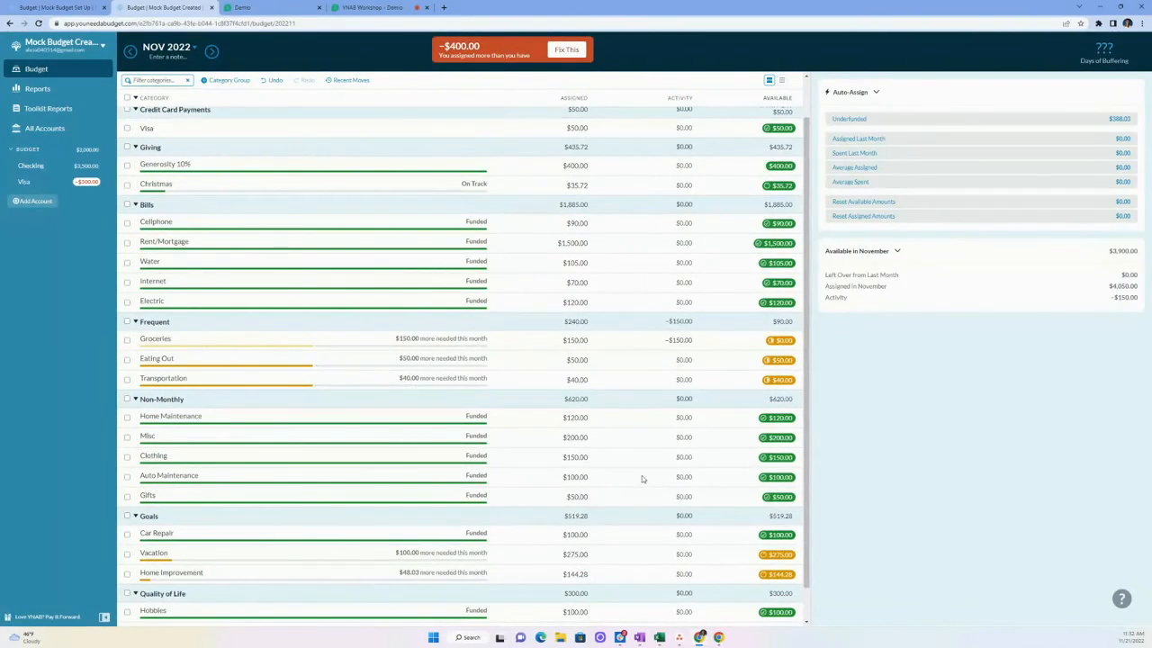
pyautogui.scroll(1, 642, 479)
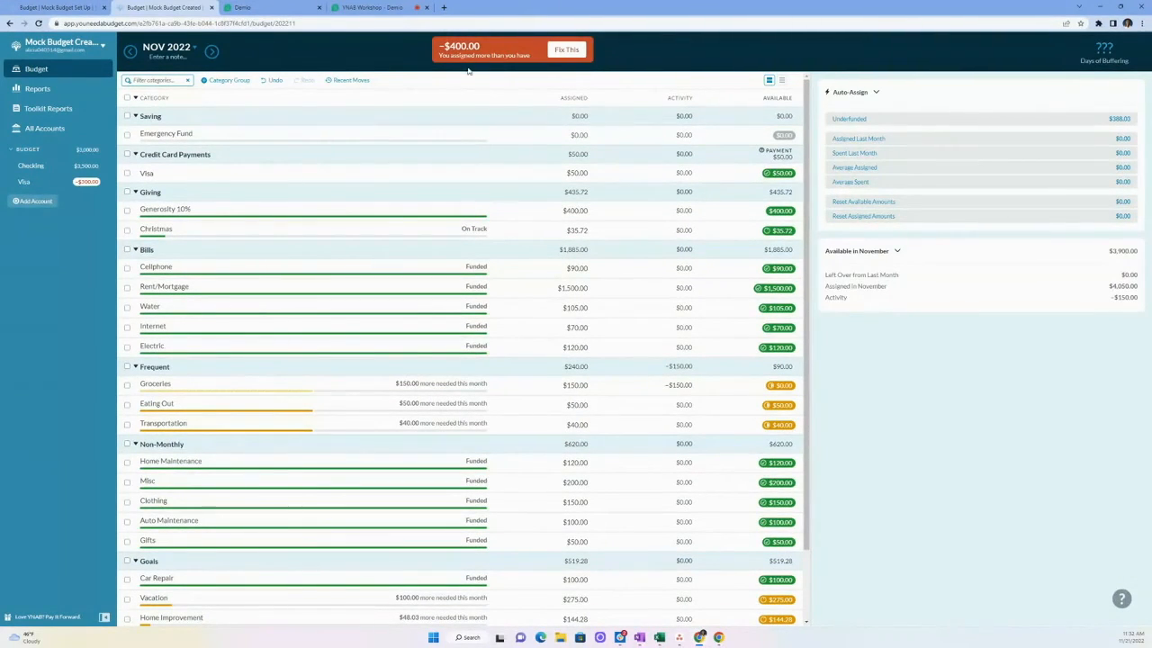
pyautogui.click(508, 327)
pyautogui.press('Escape')
pyautogui.click(588, 404)
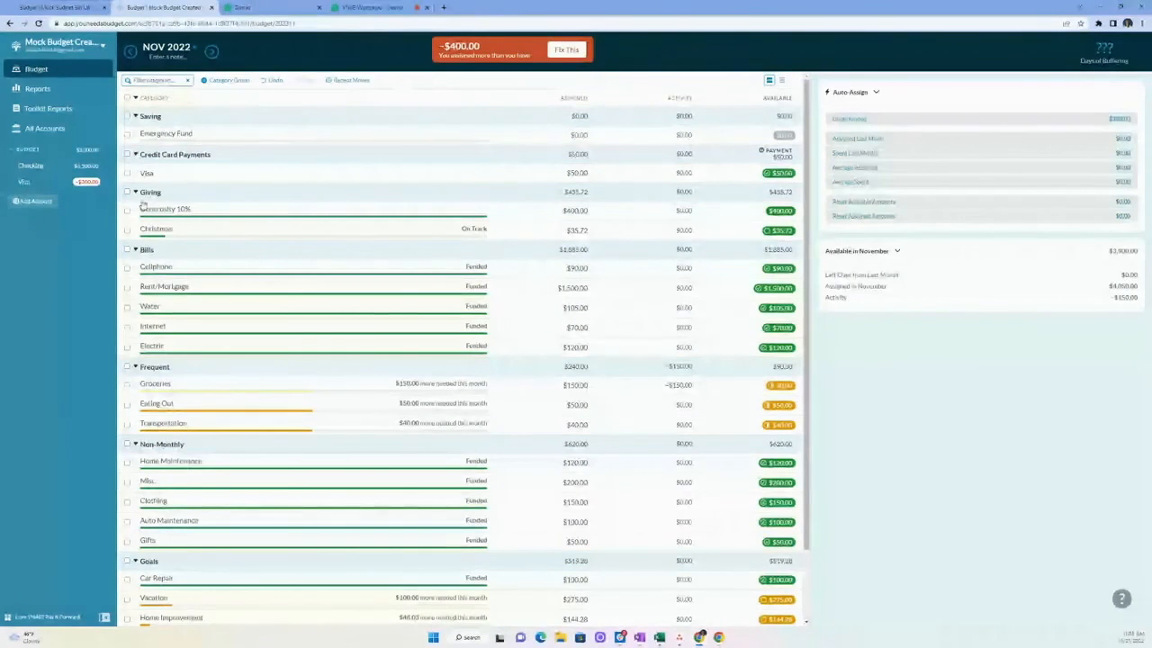
# Record a $55 outflow in the Visa account with payee Jardin Del Rey and category Eating Out.
pyautogui.click(45, 186)
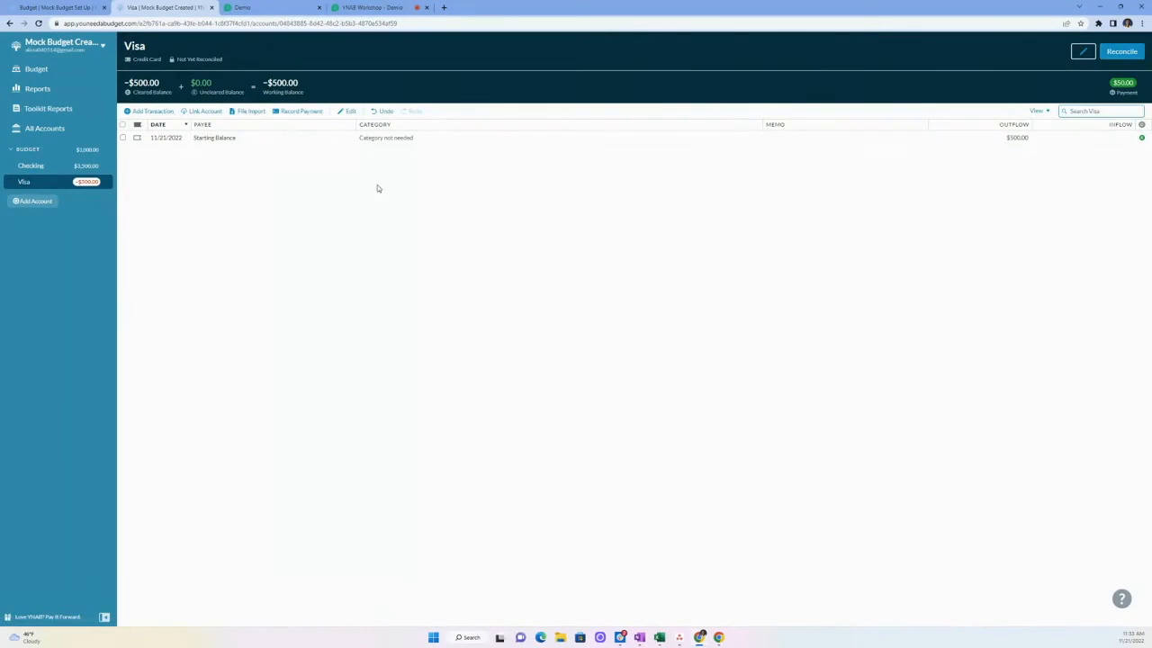
pyautogui.click(145, 112)
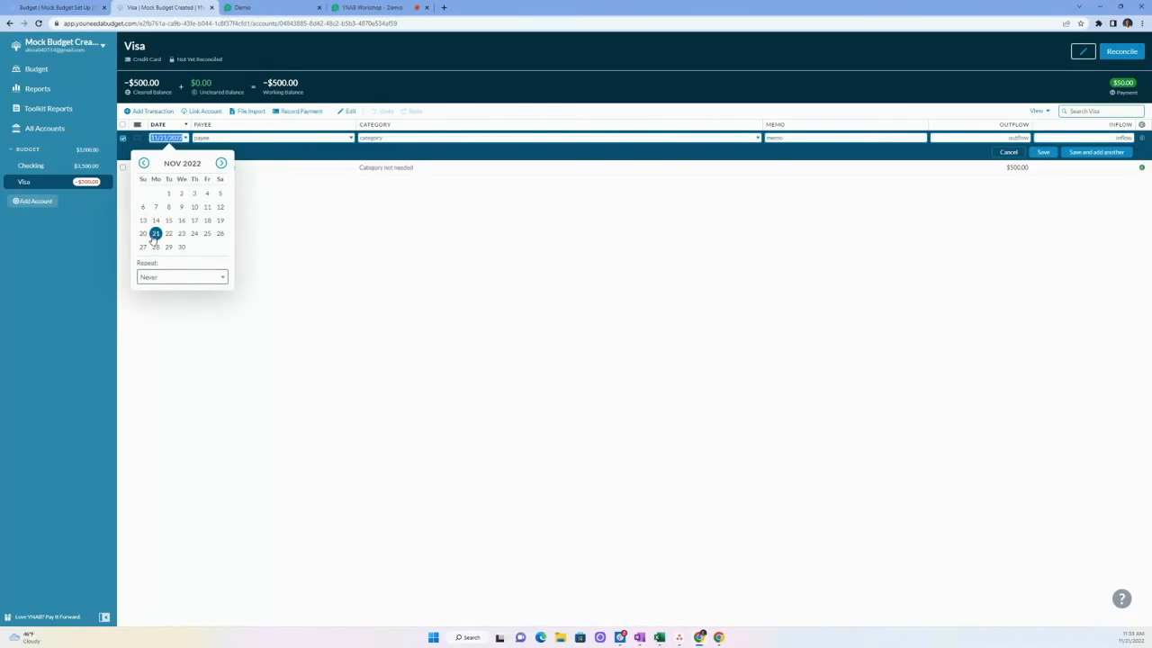
pyautogui.click(349, 137)
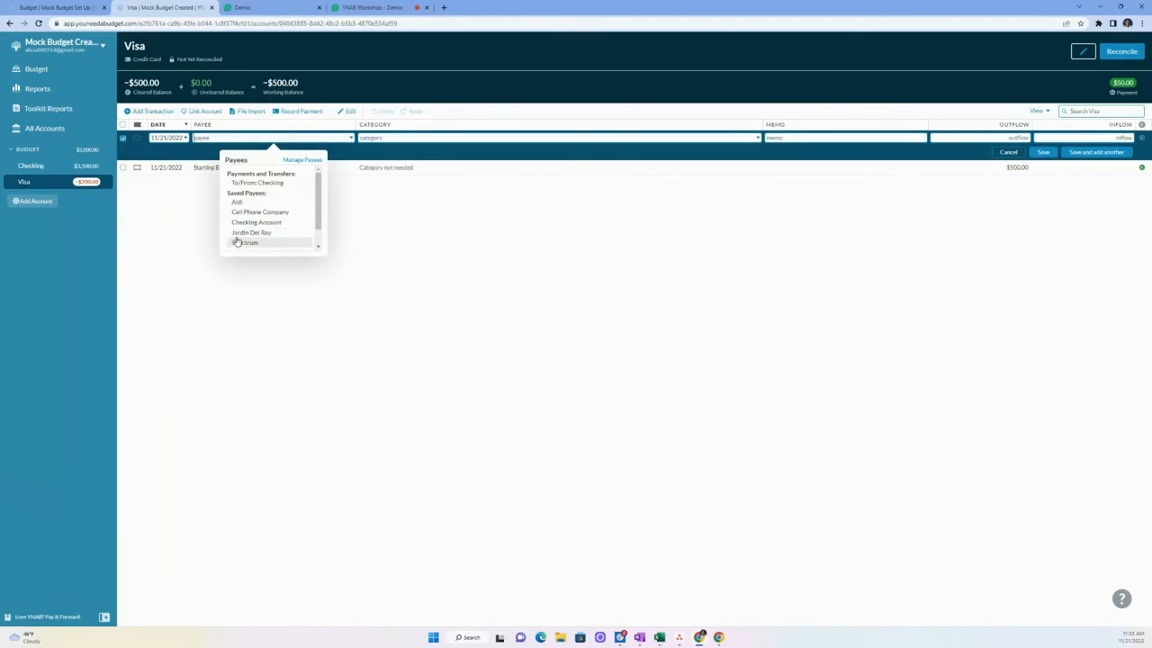
pyautogui.click(276, 233)
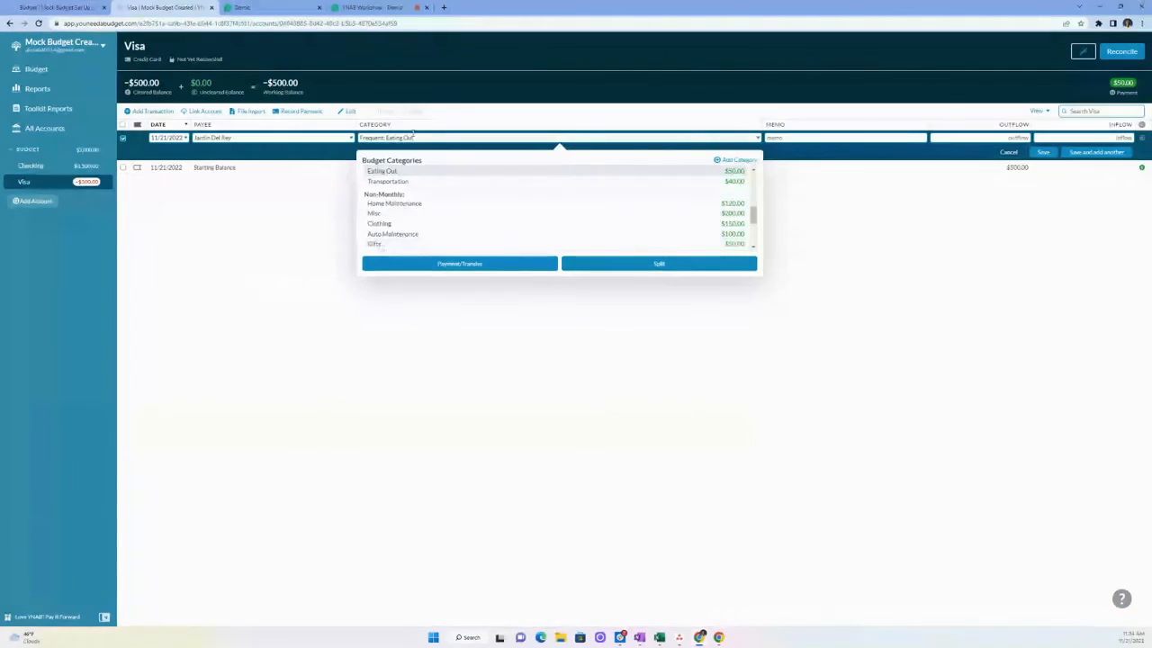
pyautogui.click(1027, 138)
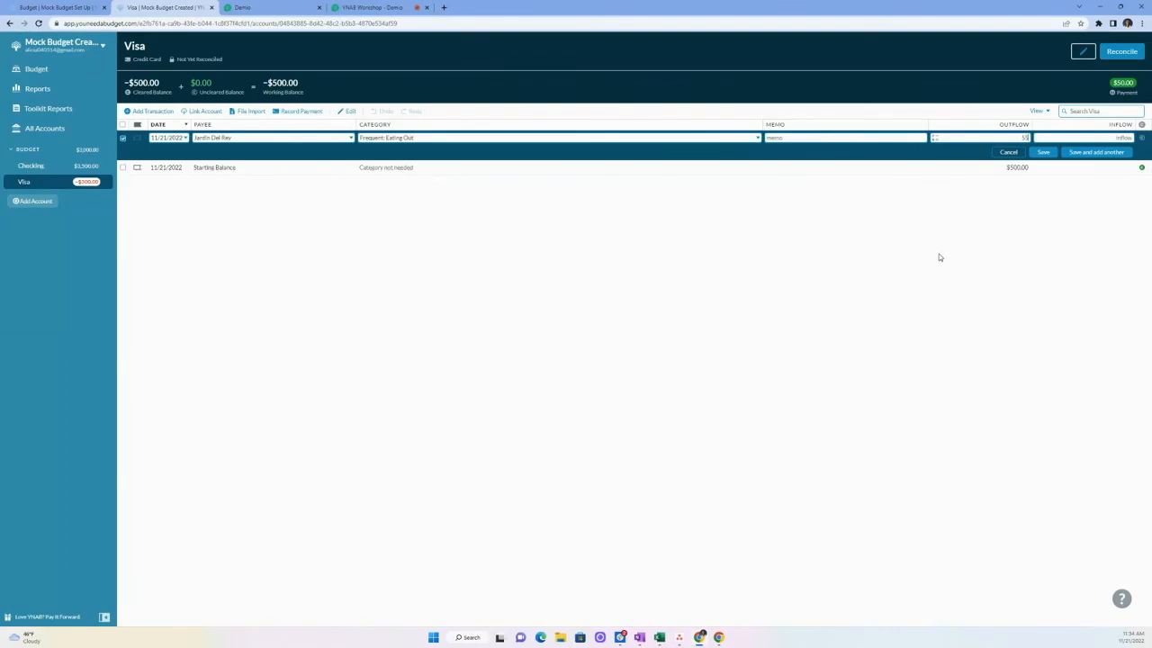
pyautogui.click(1042, 154)
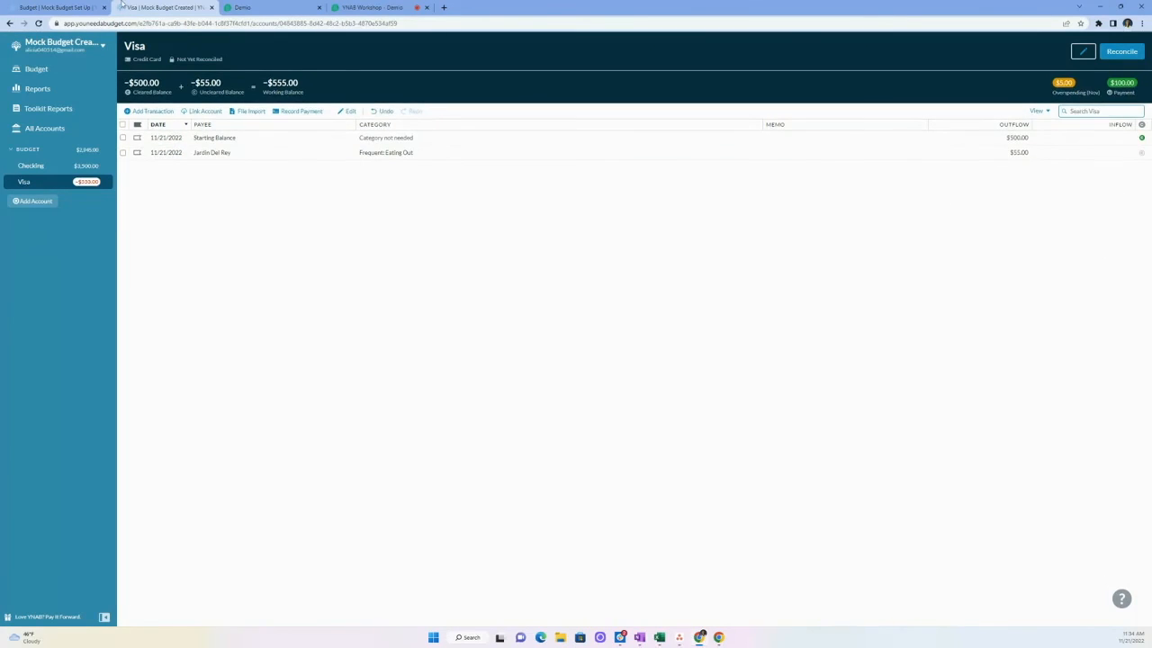
# Review the Visa account balances and return to the November budget to examine the spending's effect.
pyautogui.moveTo(300, 85)
pyautogui.moveTo(206, 80)
pyautogui.click(50, 70)
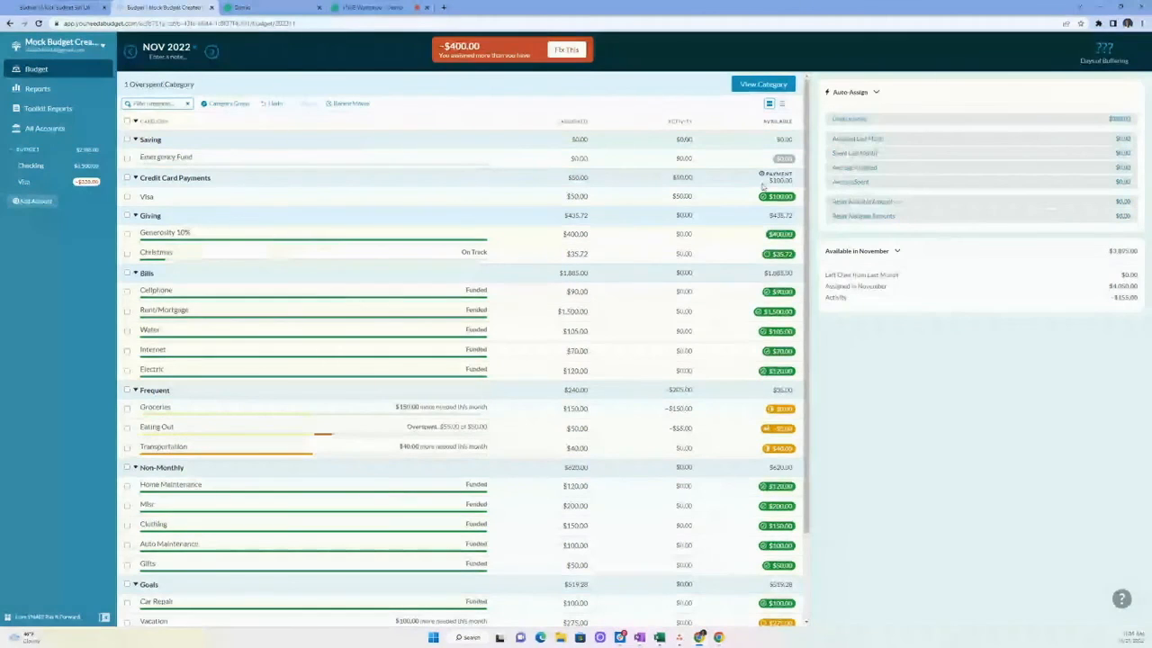
# Subtract $5 from the November amount assigned to Home Maintenance to free money for the Eating Out overspending.
pyautogui.moveTo(787, 201)
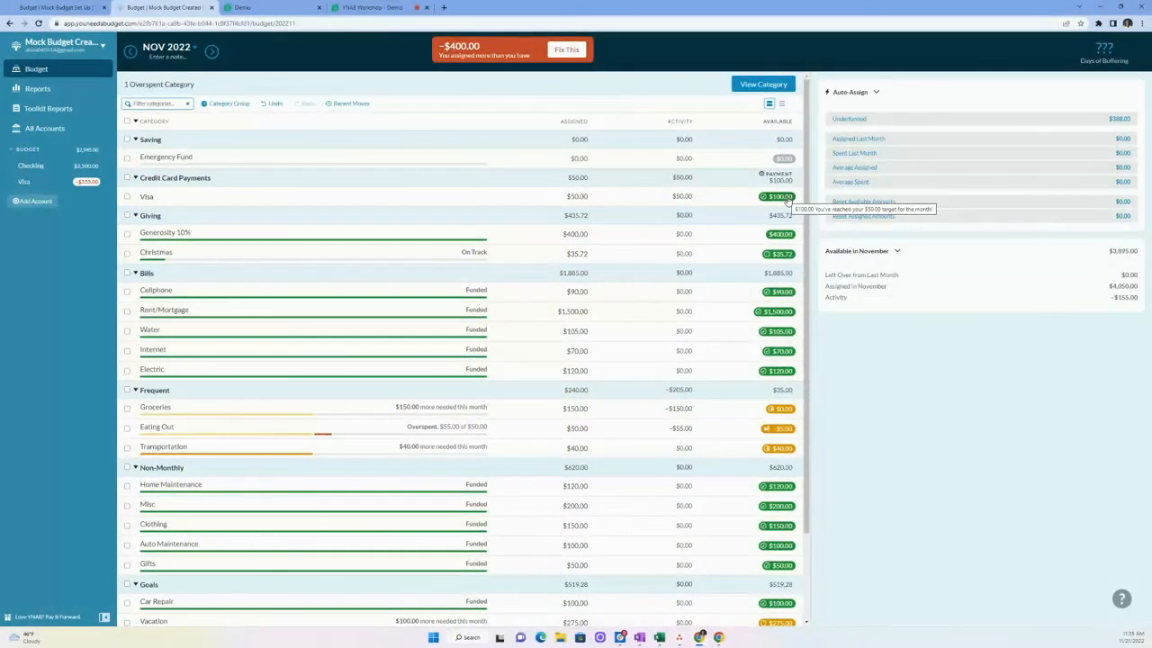
pyautogui.moveTo(791, 436)
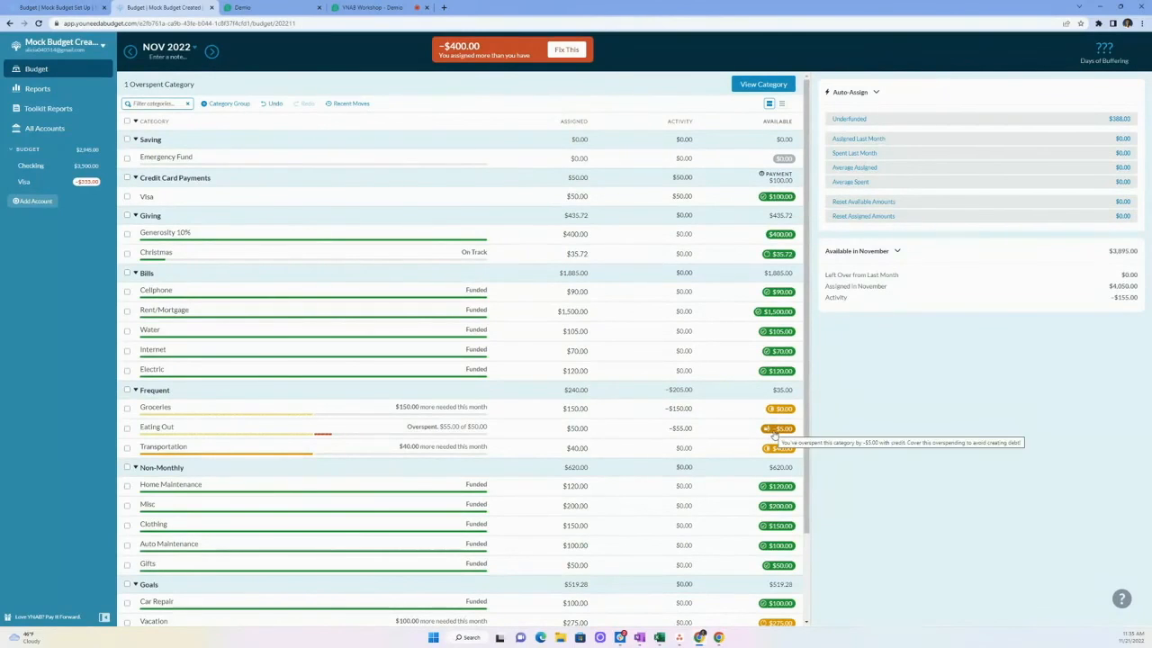
pyautogui.scroll(-1, 673, 517)
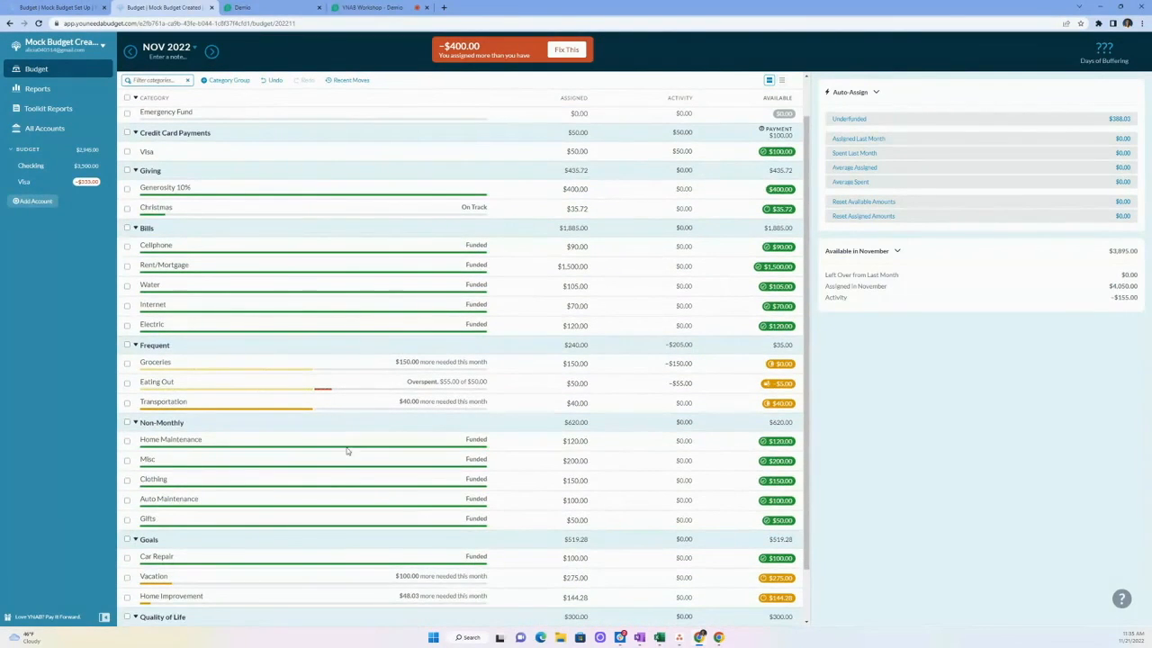
pyautogui.click(576, 440)
pyautogui.click(576, 441)
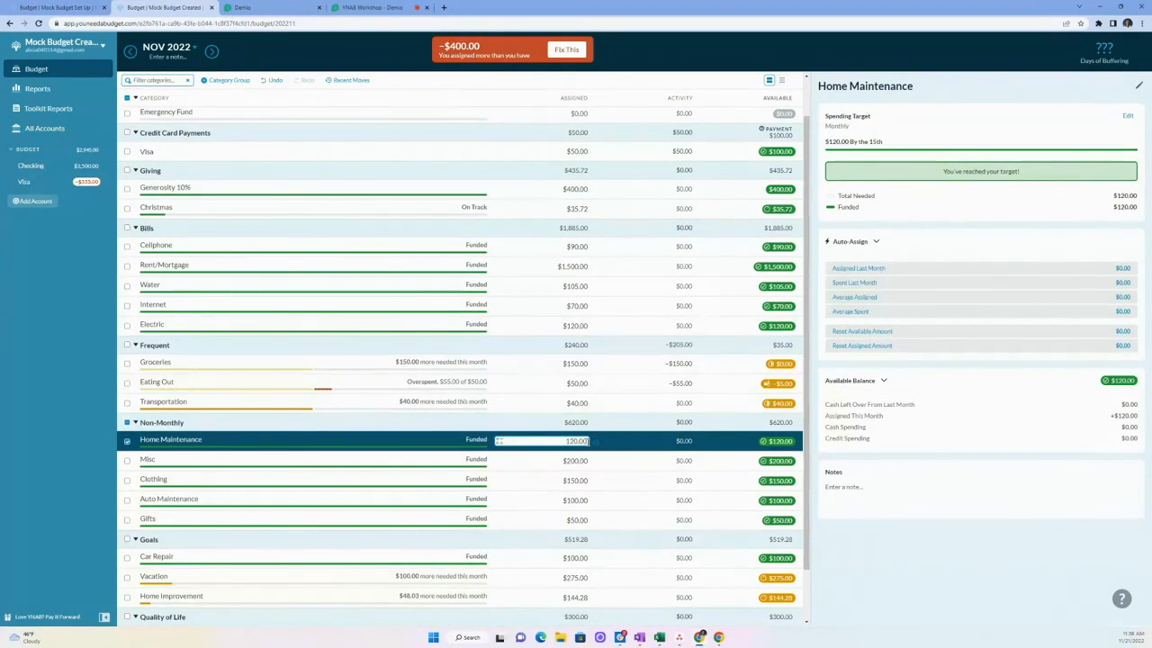
pyautogui.write('-5')
pyautogui.press('Return')
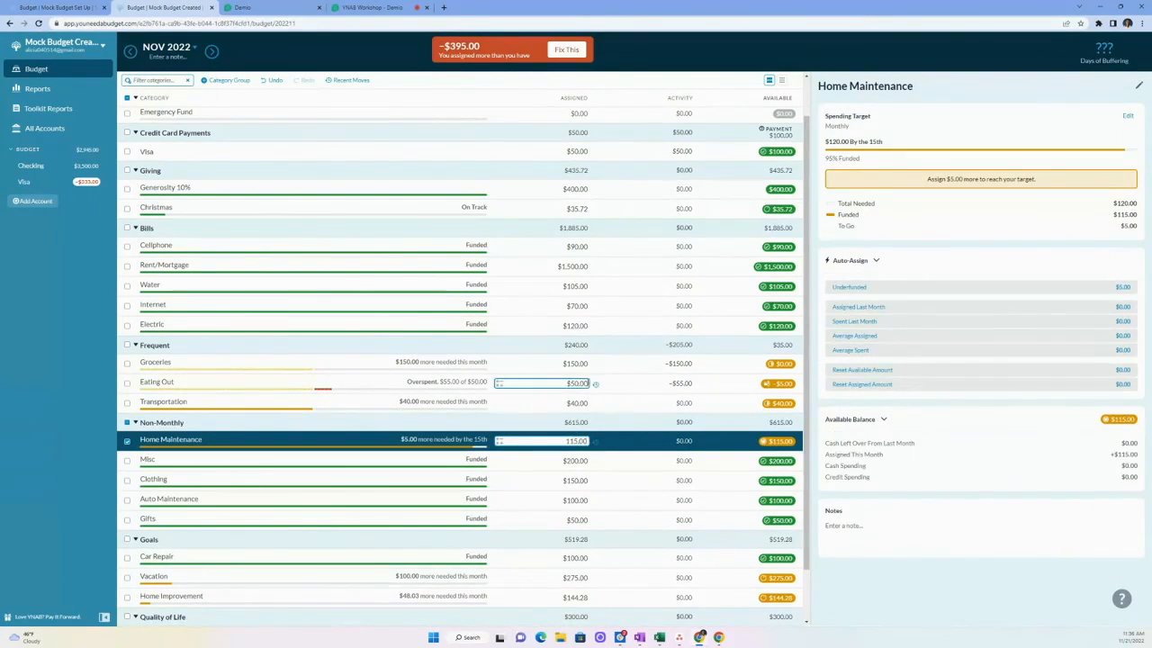
# Cover the Eating Out overspending by setting its assigned amount to $55, and check the Visa payment's available balance.
pyautogui.click(576, 383)
pyautogui.write('55')
pyautogui.press('Return')
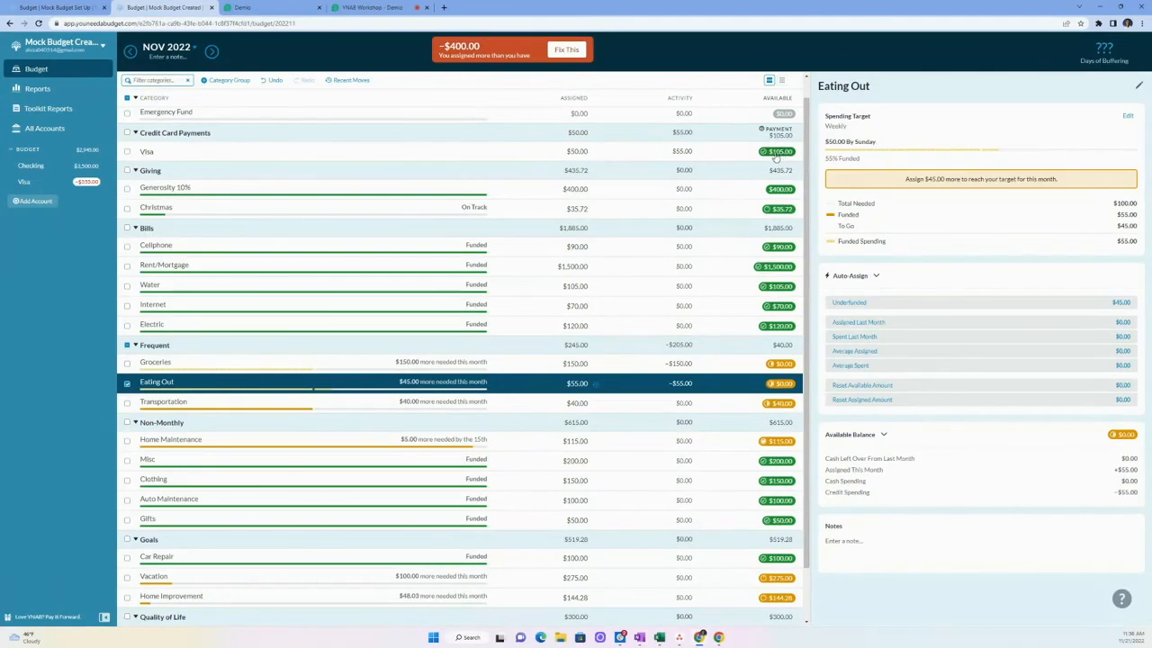
pyautogui.moveTo(776, 156)
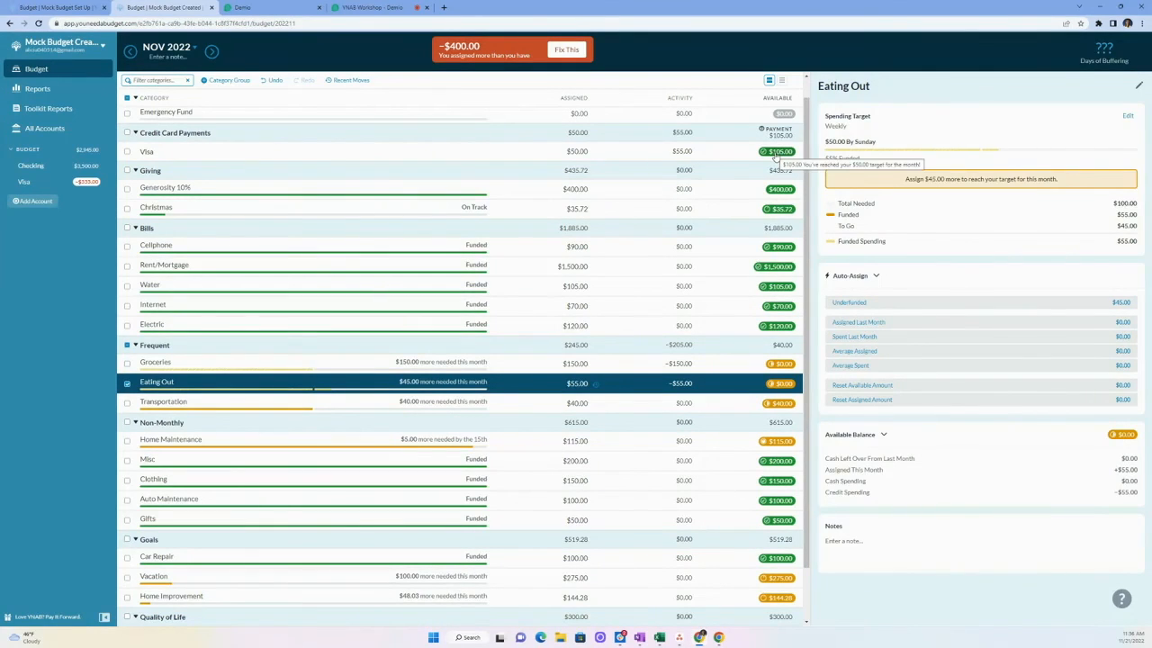